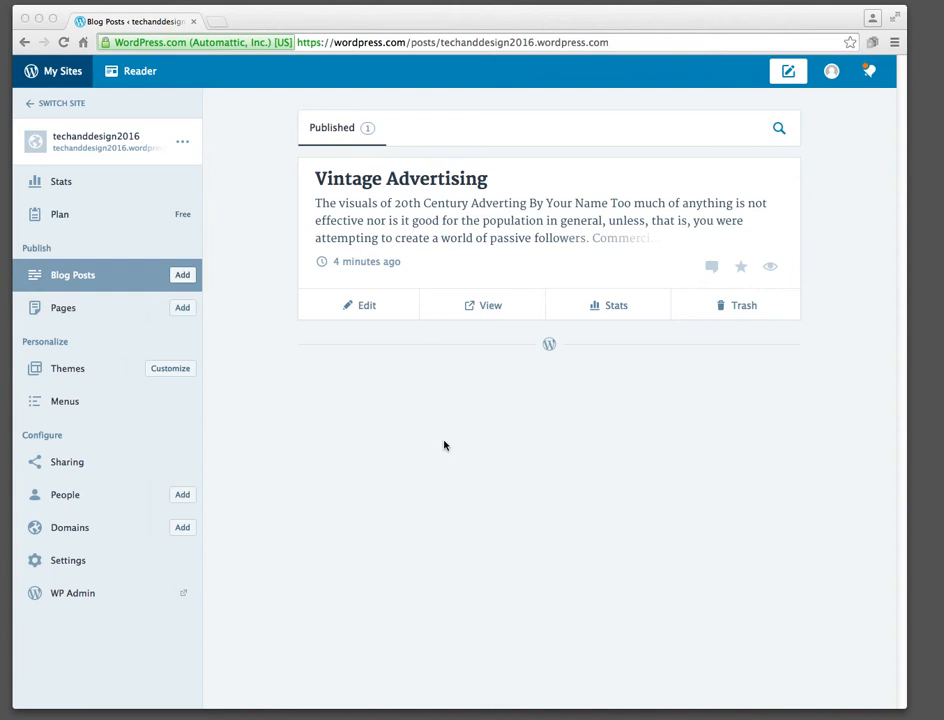
- Examine the files in the desktop's wordpress folder, moving the browser window aside and back
drag(413, 19, 426, 426)
click(591, 238)
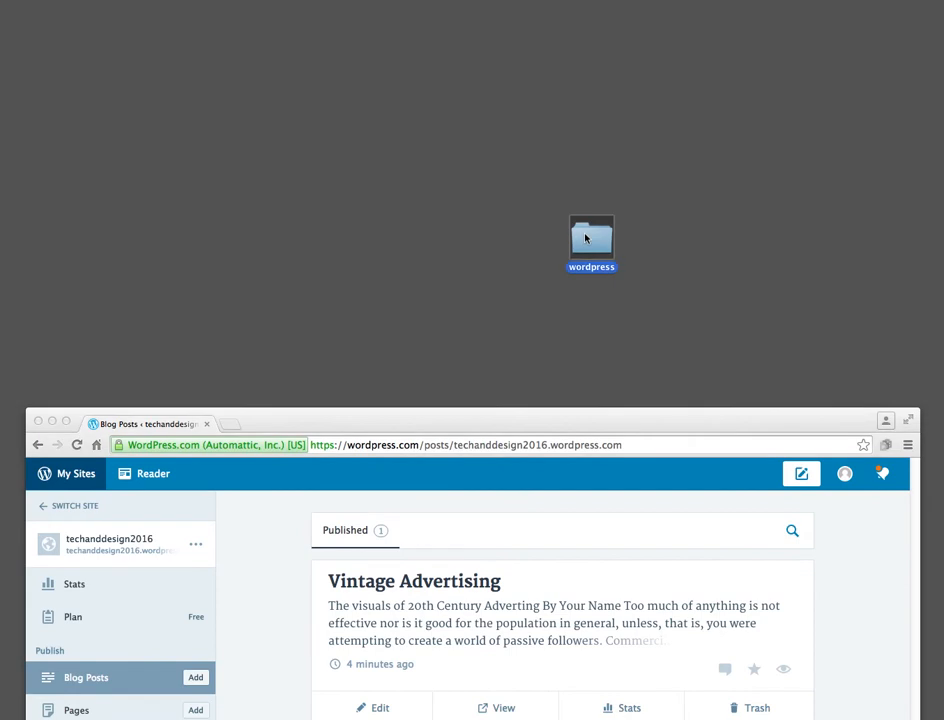
double_click(589, 237)
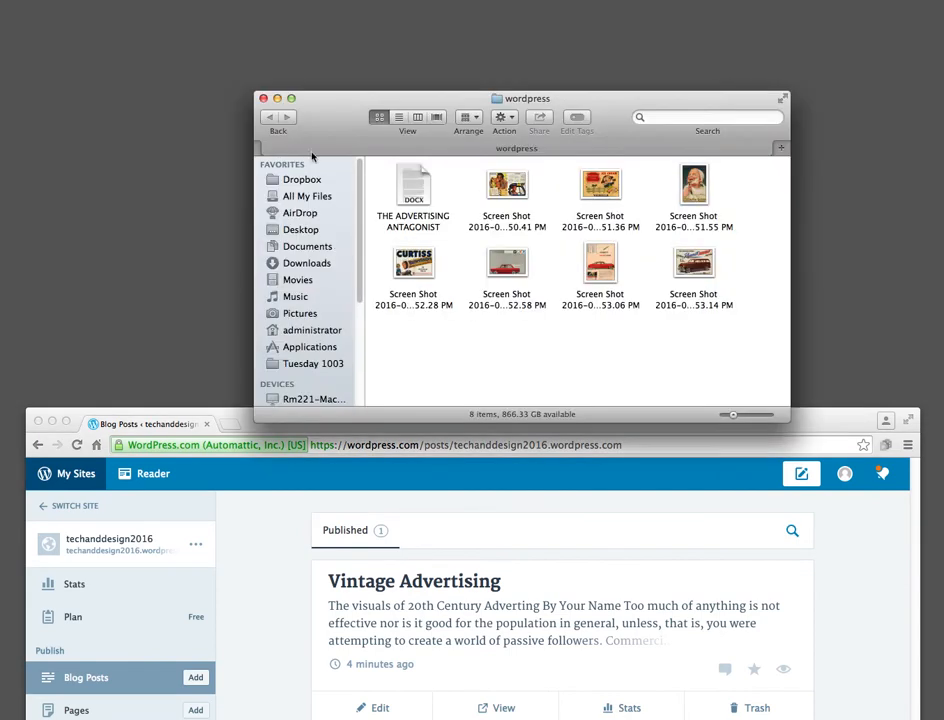
click(264, 99)
drag(409, 415, 401, 22)
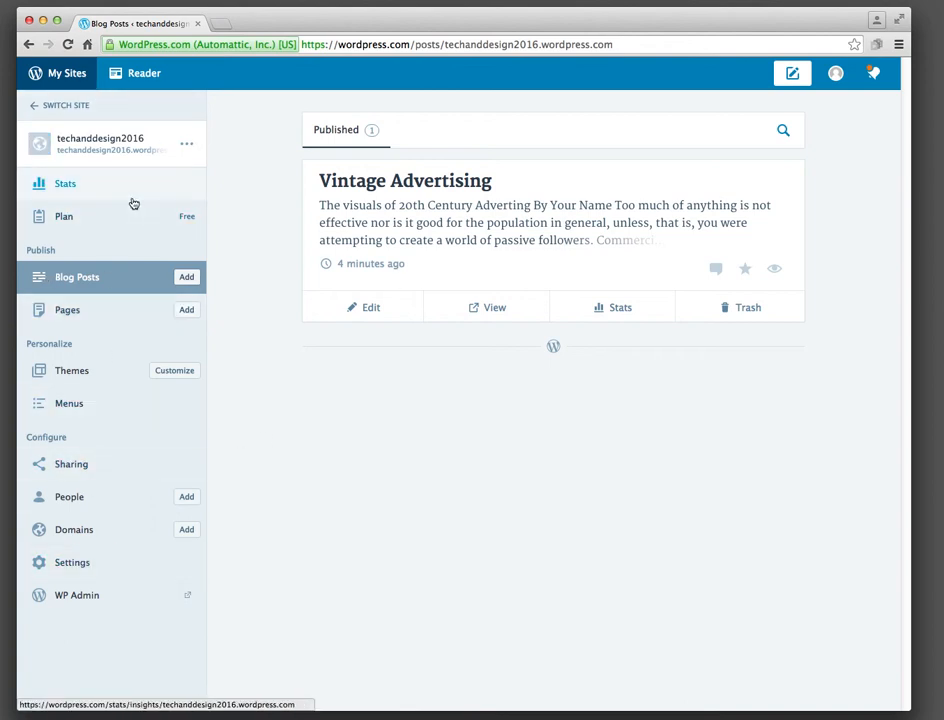
- Open the site's import settings and go on to the list of importers in the WP Admin dashboard
click(68, 564)
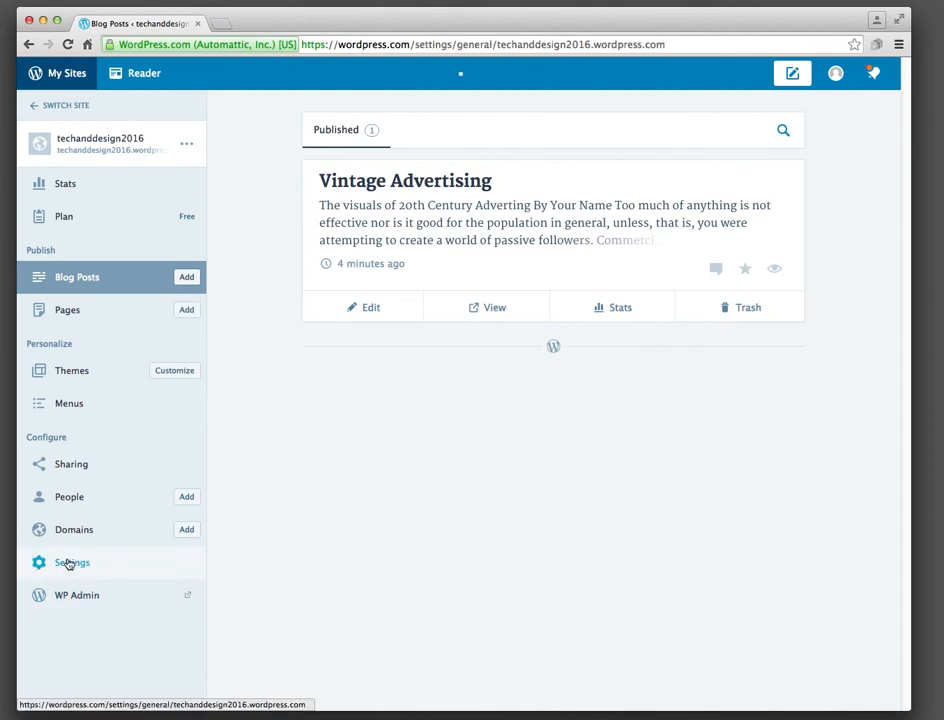
scroll(300, 538, down, 4)
scroll(308, 541, up, 4)
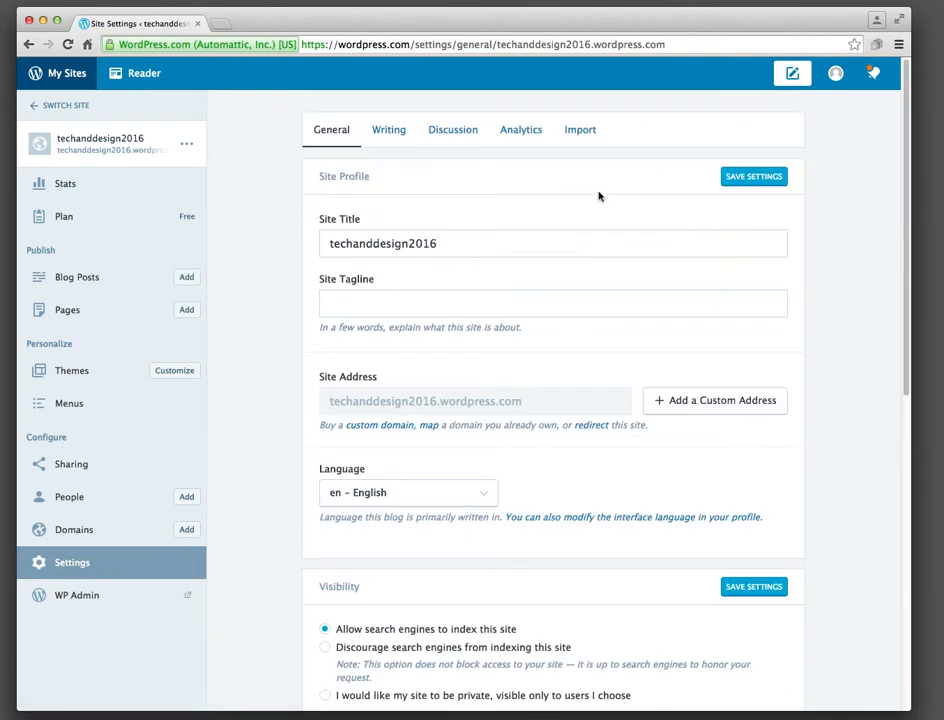
click(580, 131)
click(354, 358)
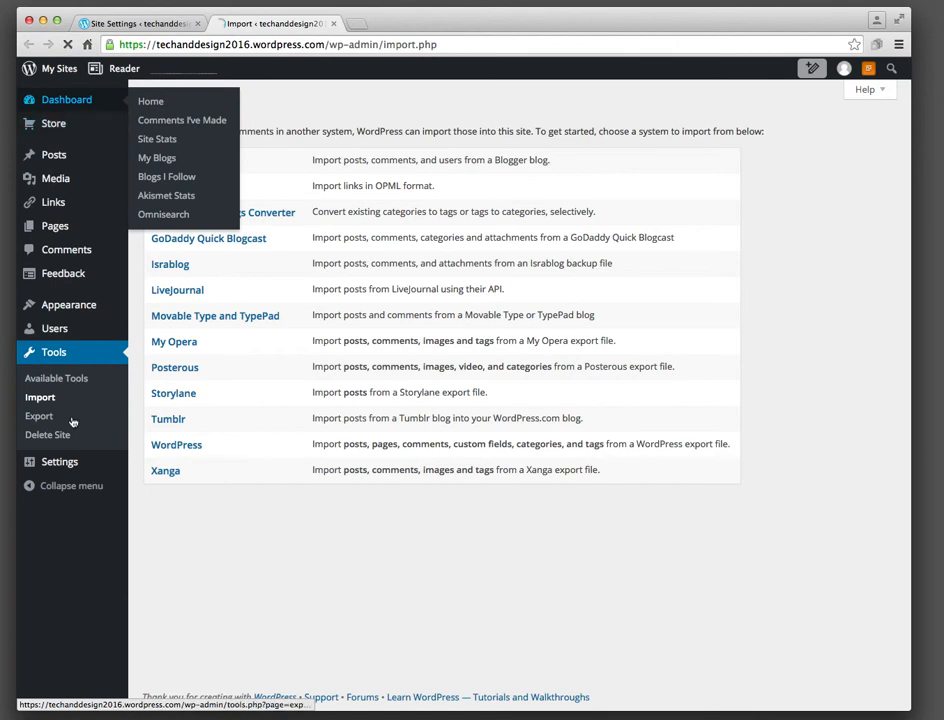
- Open the Vintage Advertising post for editing from the admin list of all posts
click(45, 198)
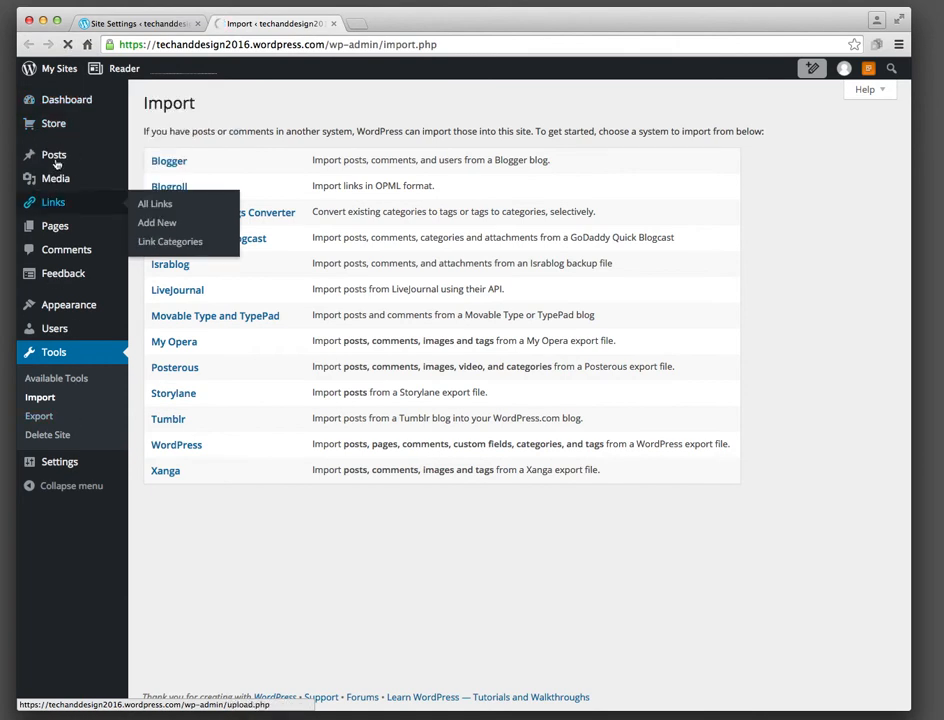
click(55, 160)
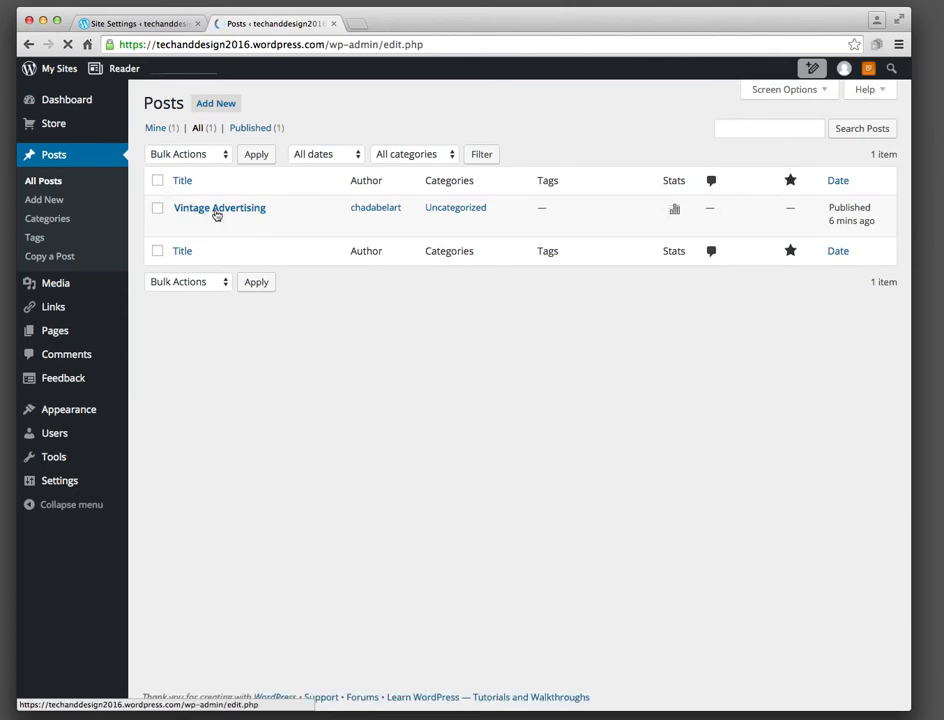
mouse_move(208, 211)
click(191, 214)
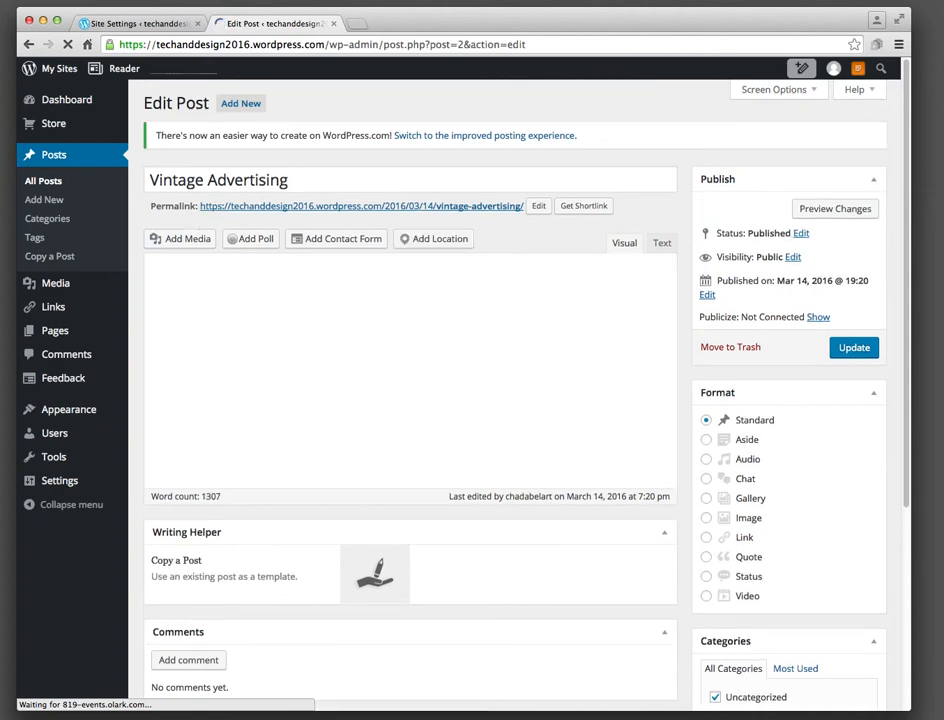
- Review the post's title, heading, byline, body paragraphs, More break and references in the visual editor
click(855, 1)
click(460, 507)
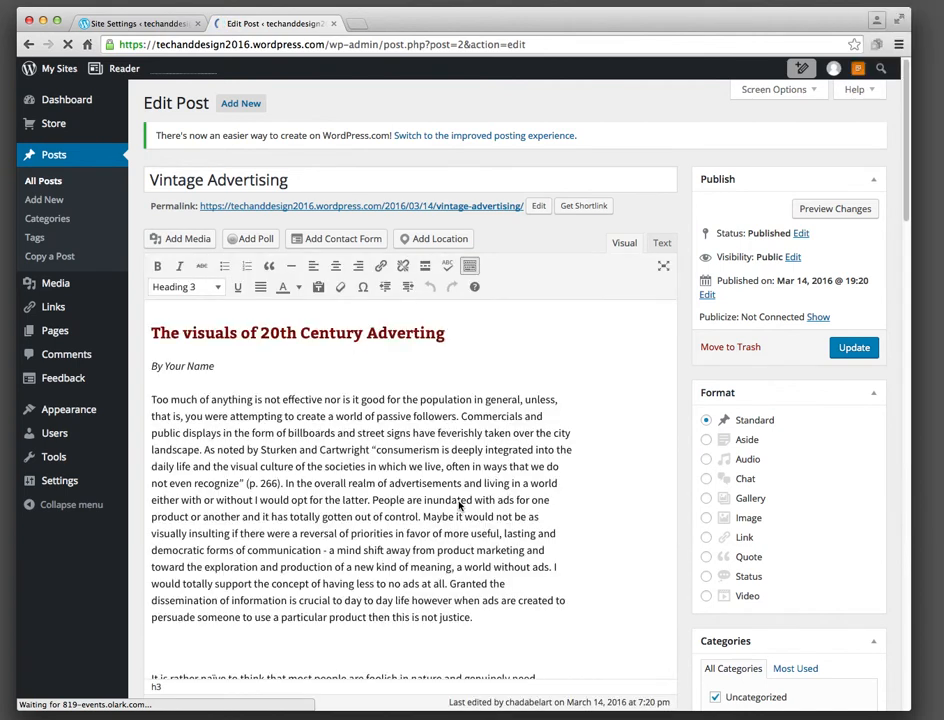
click(163, 183)
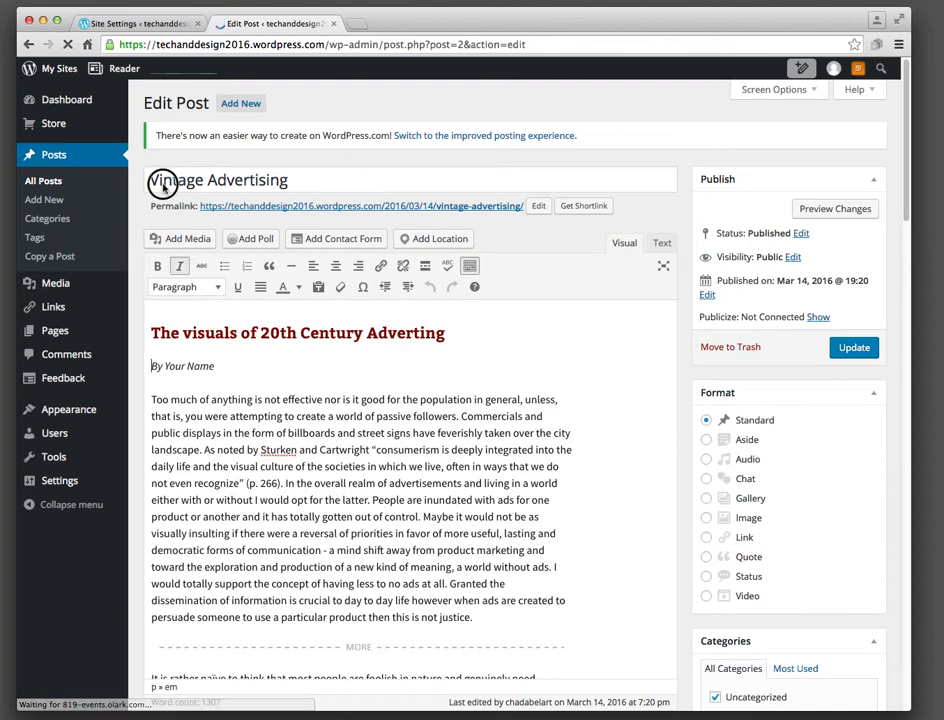
click(172, 333)
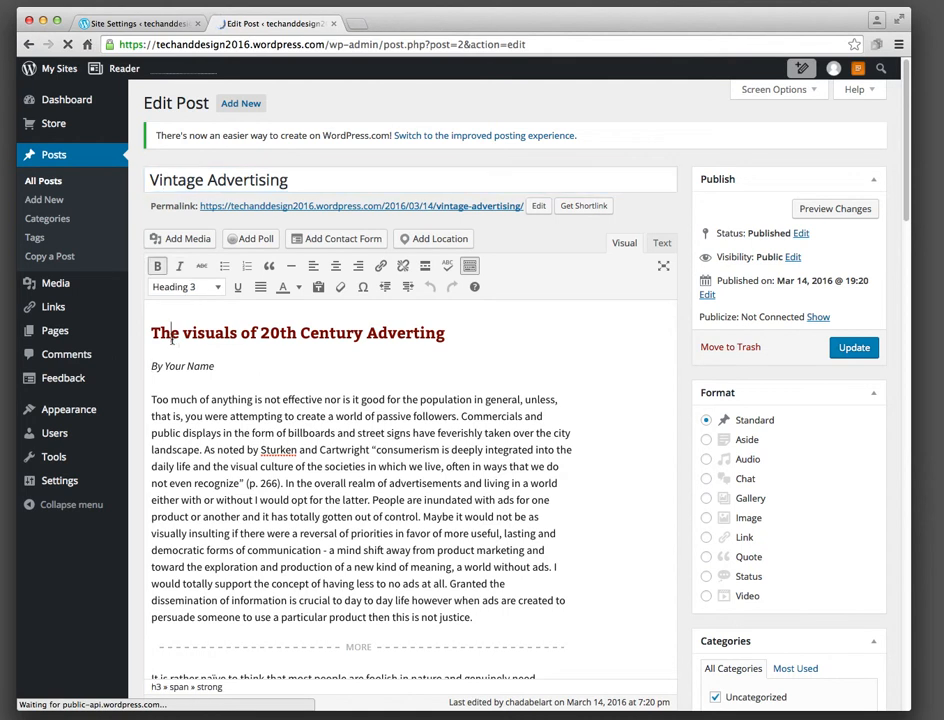
drag(151, 333, 319, 333)
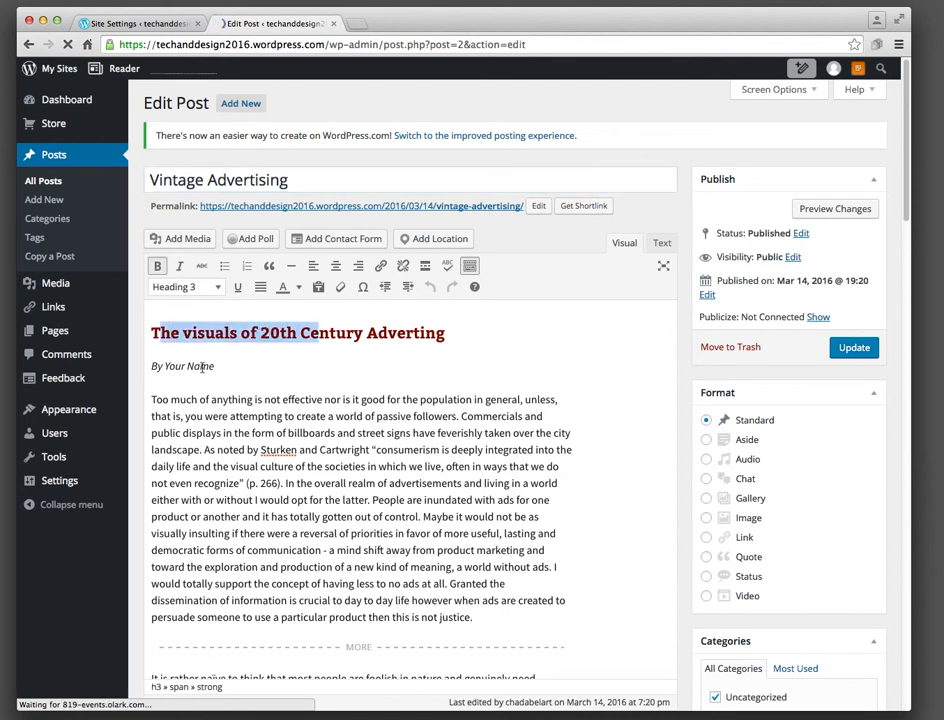
click(183, 408)
scroll(200, 470, down, 10)
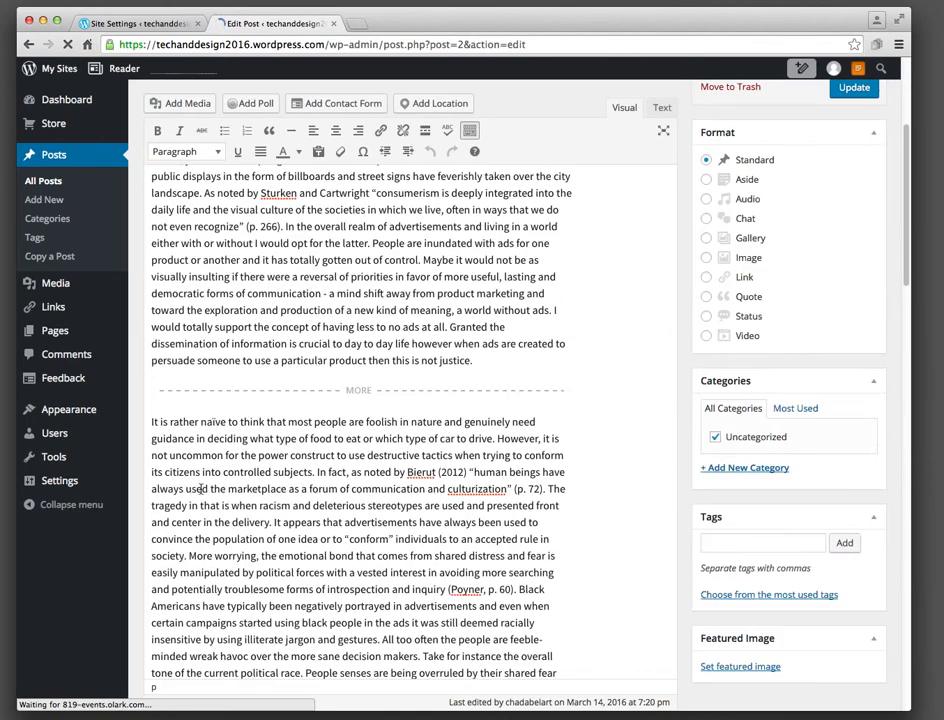
scroll(202, 486, down, 3)
scroll(203, 483, down, 15)
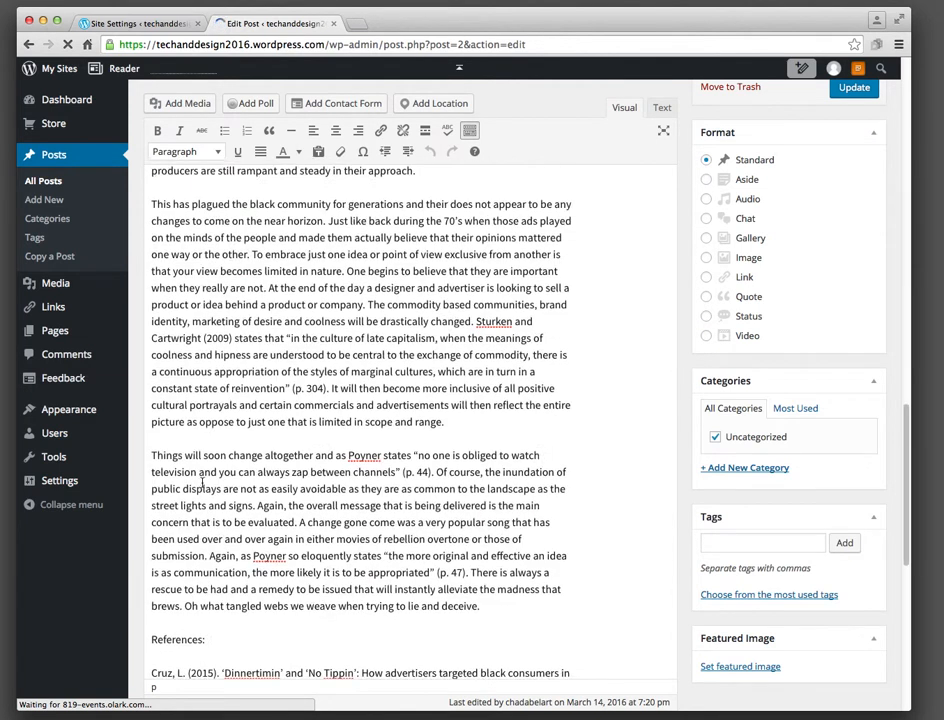
scroll(190, 370, up, 10)
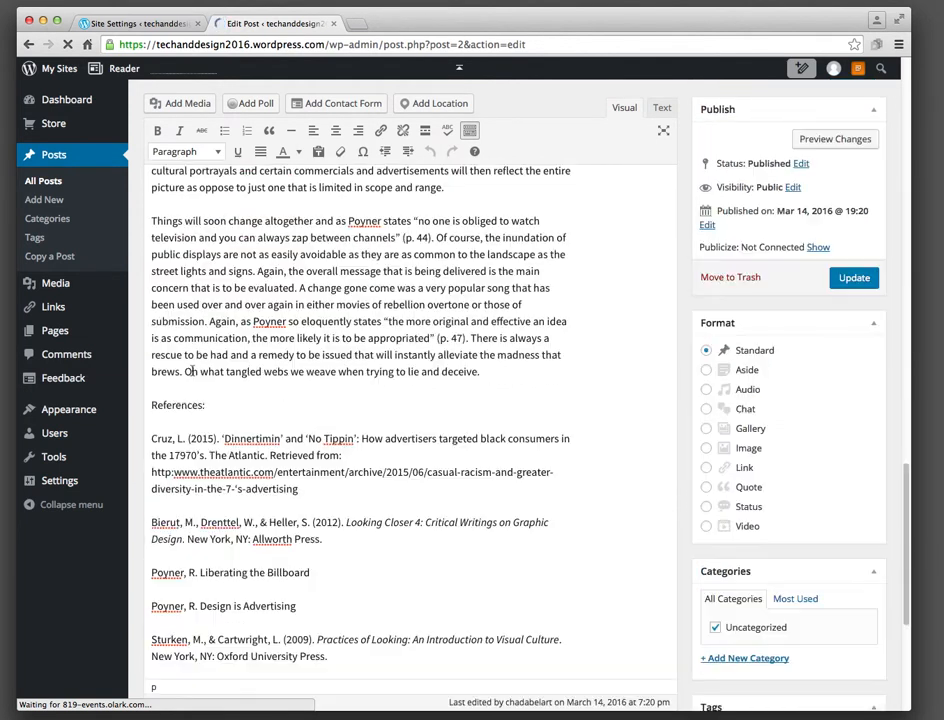
scroll(200, 415, up, 5)
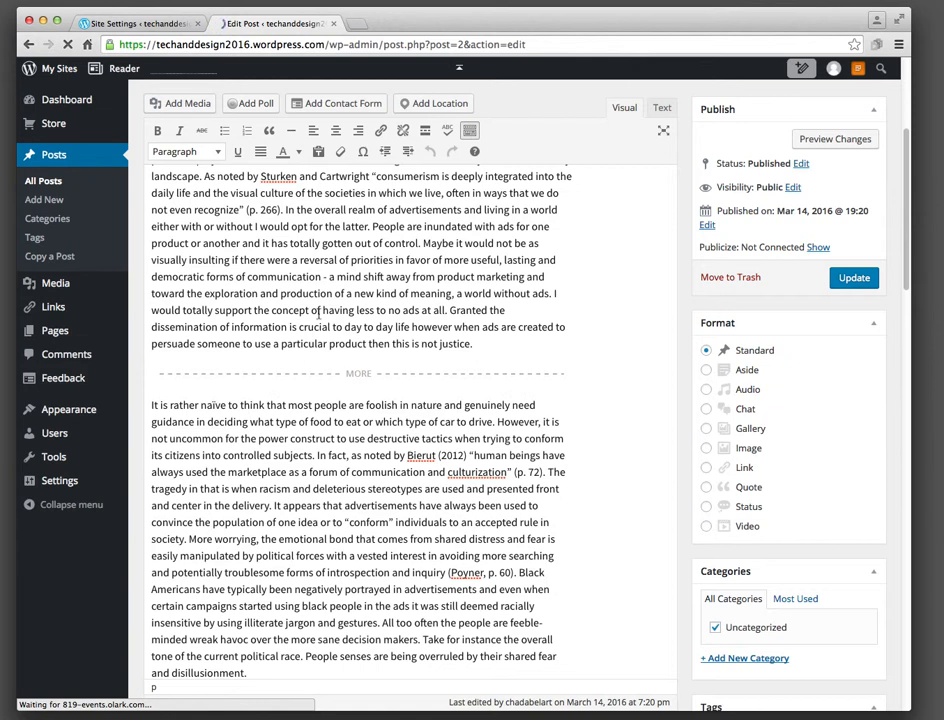
scroll(288, 337, up, 4)
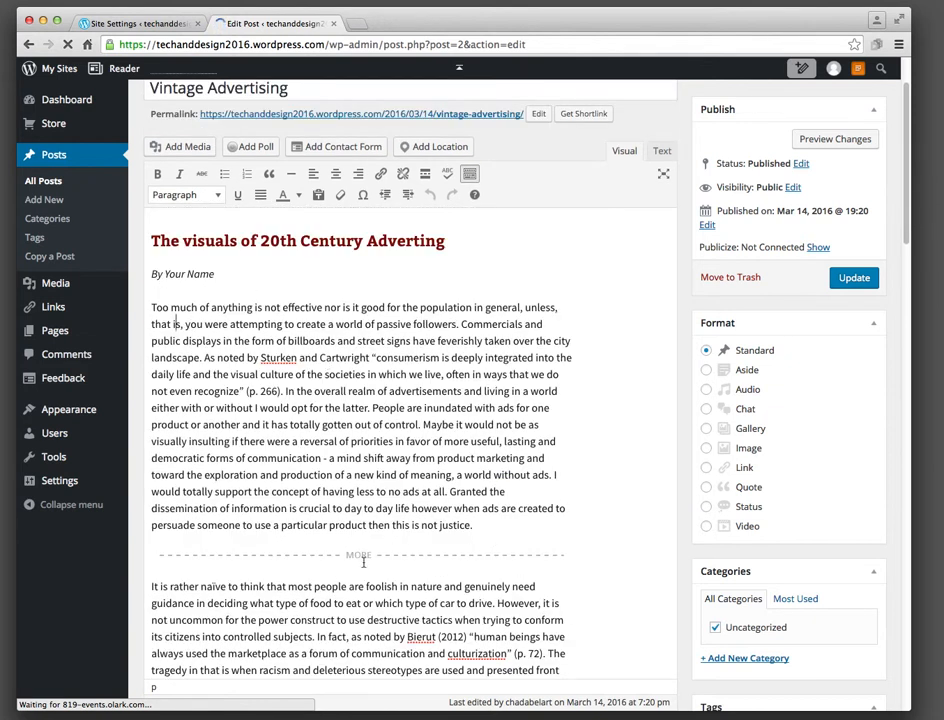
scroll(387, 362, down, 2)
scroll(386, 384, up, 4)
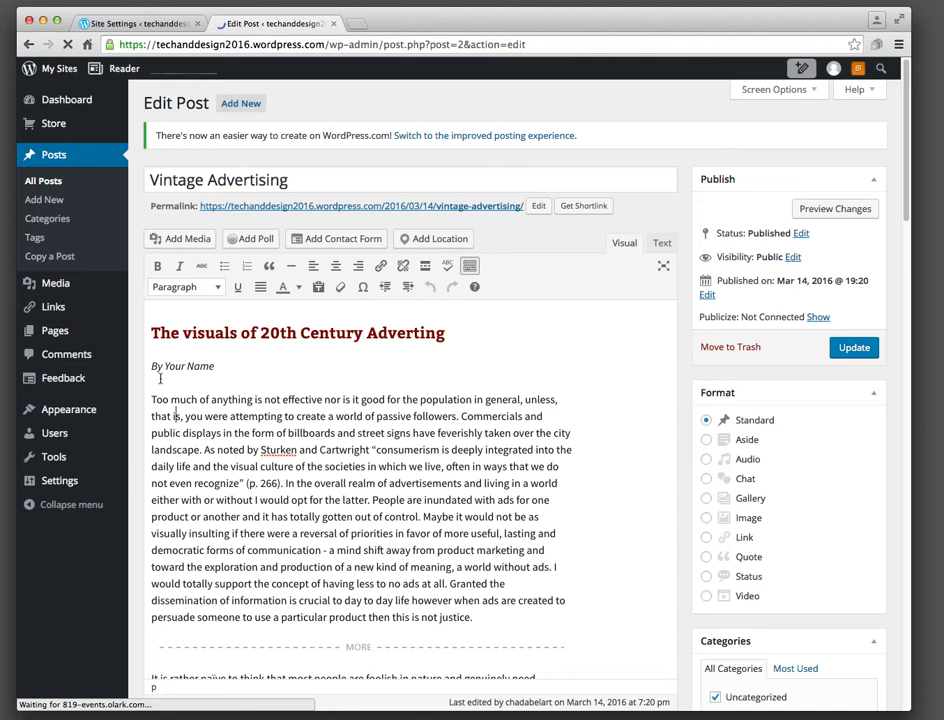
scroll(160, 378, down, 3)
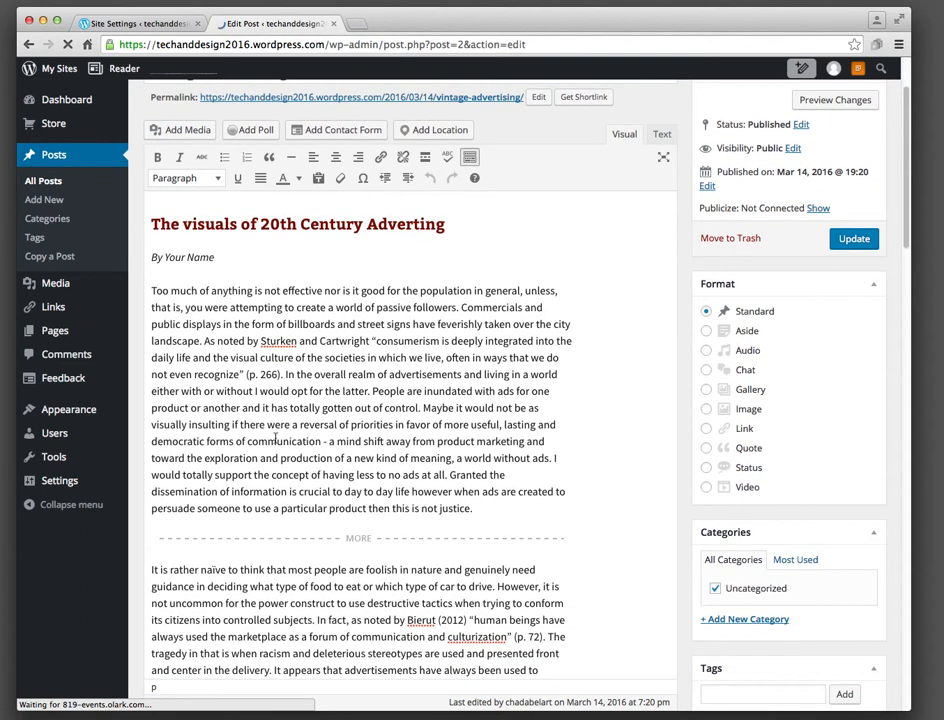
scroll(397, 503, down, 6)
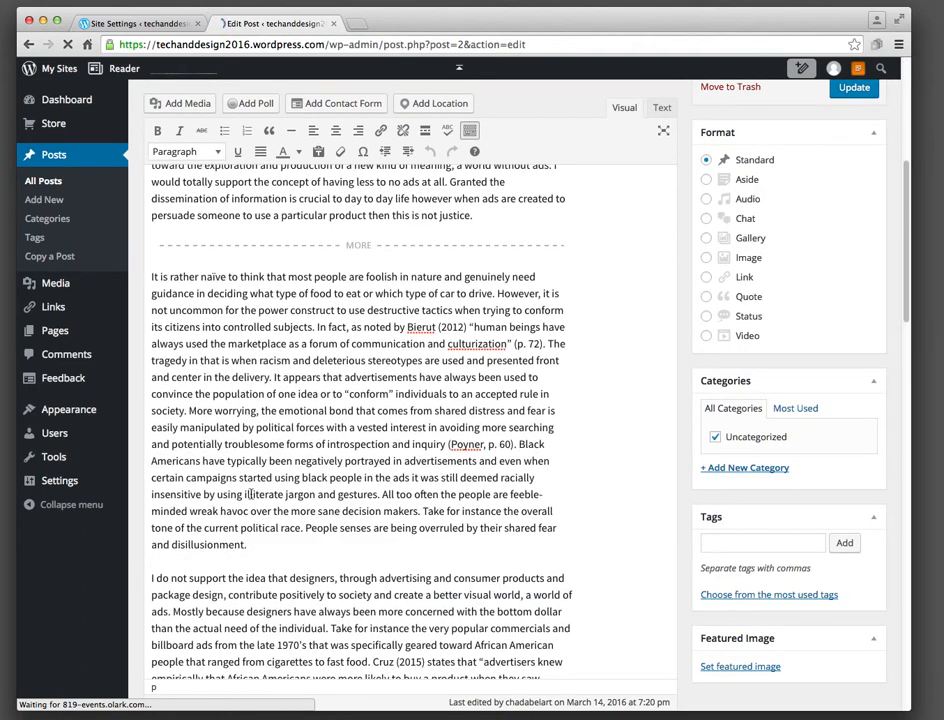
- Place the insertion point before "More worrying" and upload the Screen Shot 2016-03-14 at 2.51.55 PM image from the desktop's wordpress folder
click(189, 410)
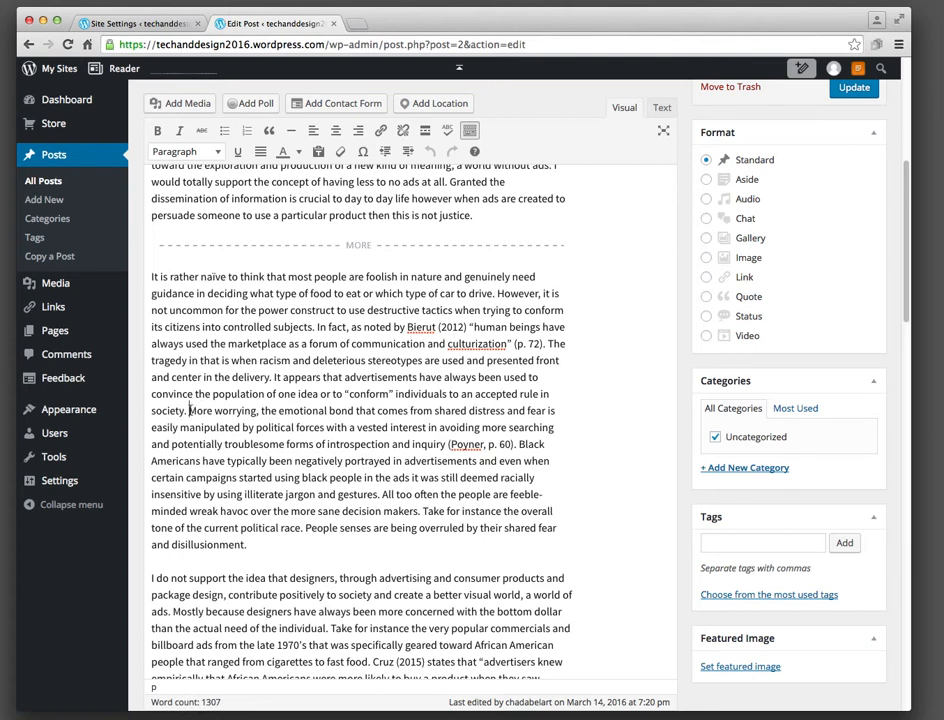
click(180, 103)
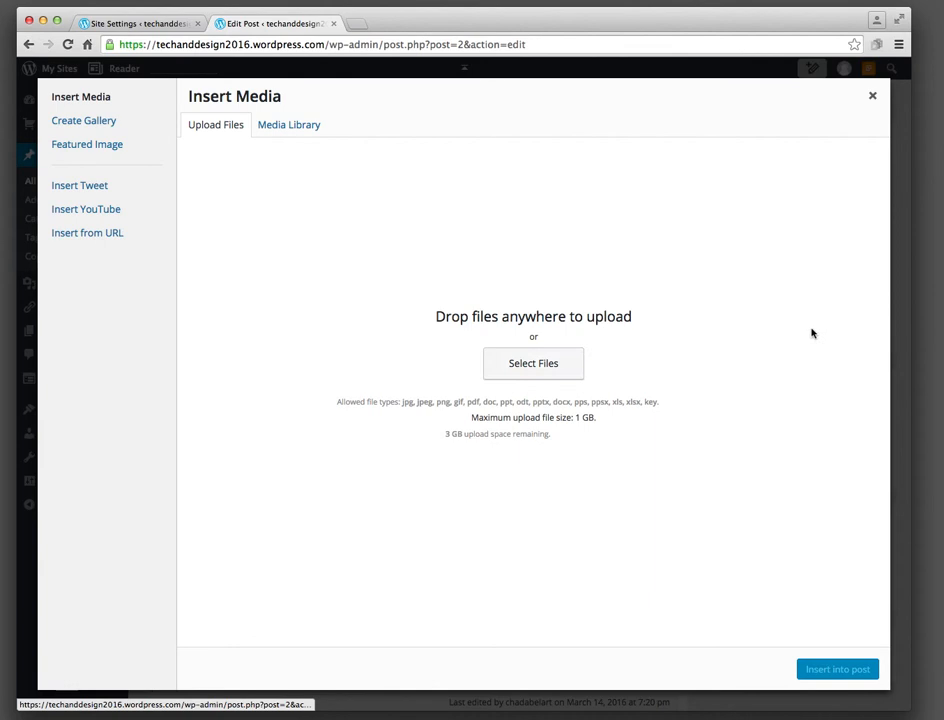
click(526, 364)
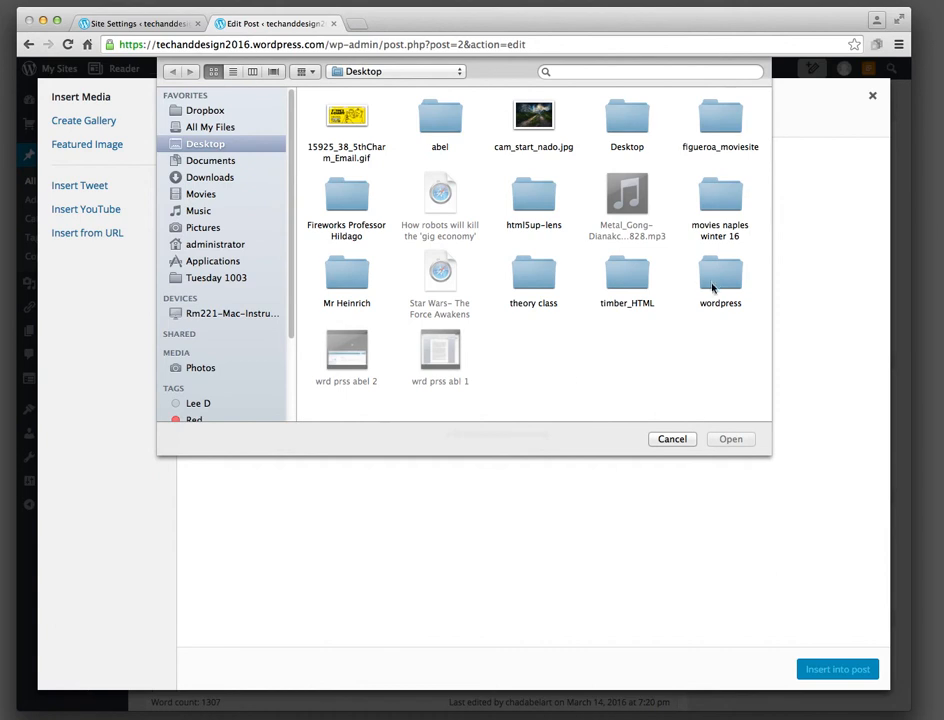
double_click(715, 278)
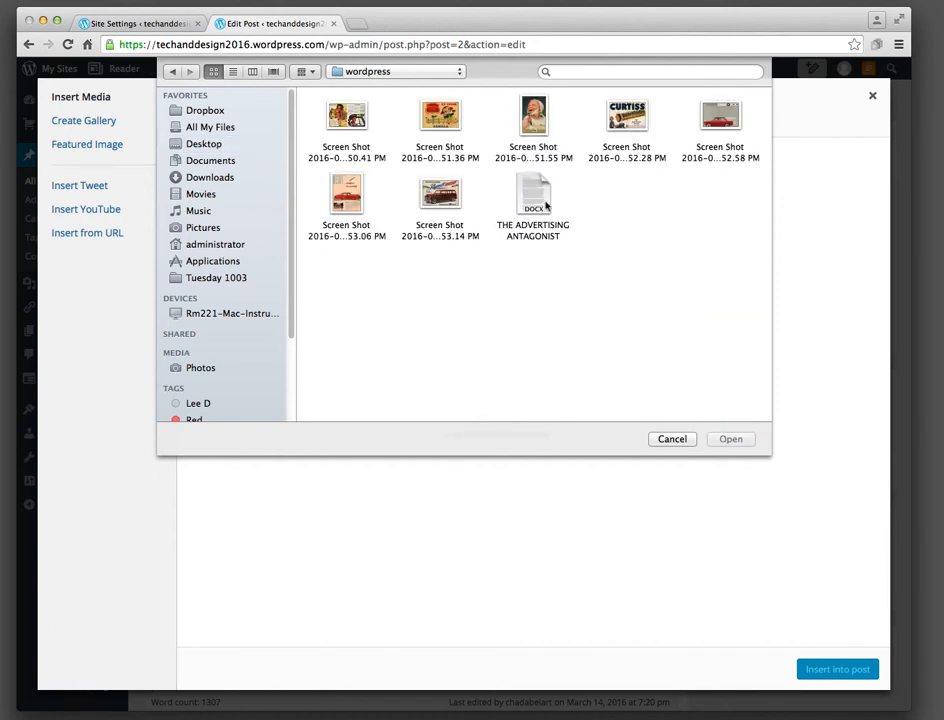
click(533, 118)
click(720, 445)
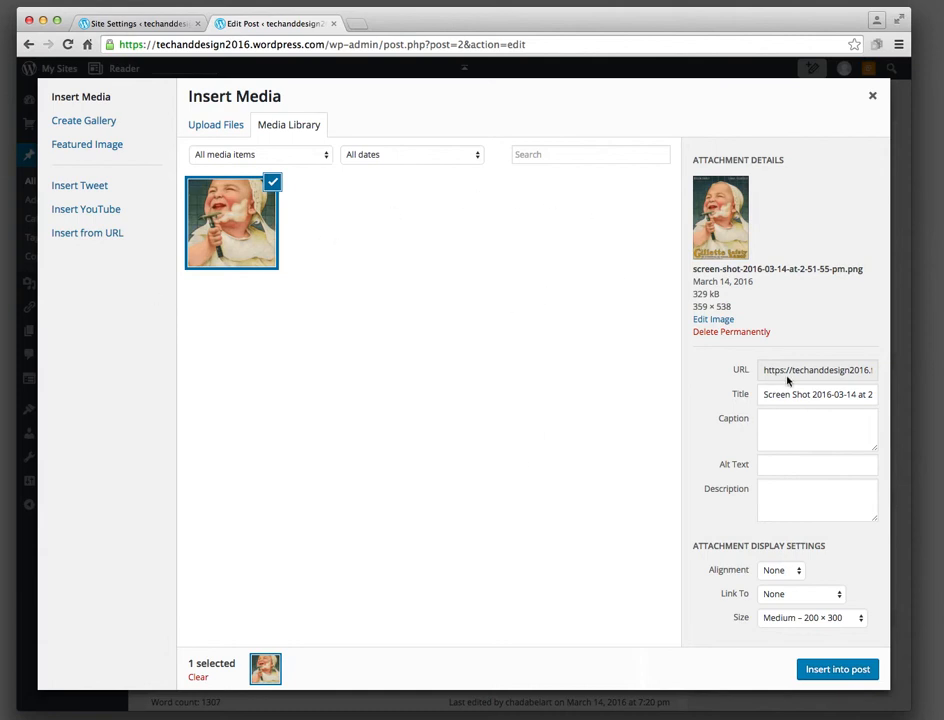
- Set the uploaded image's title and alt text to "baby with razor", leaving the caption and description empty
drag(764, 395, 851, 396)
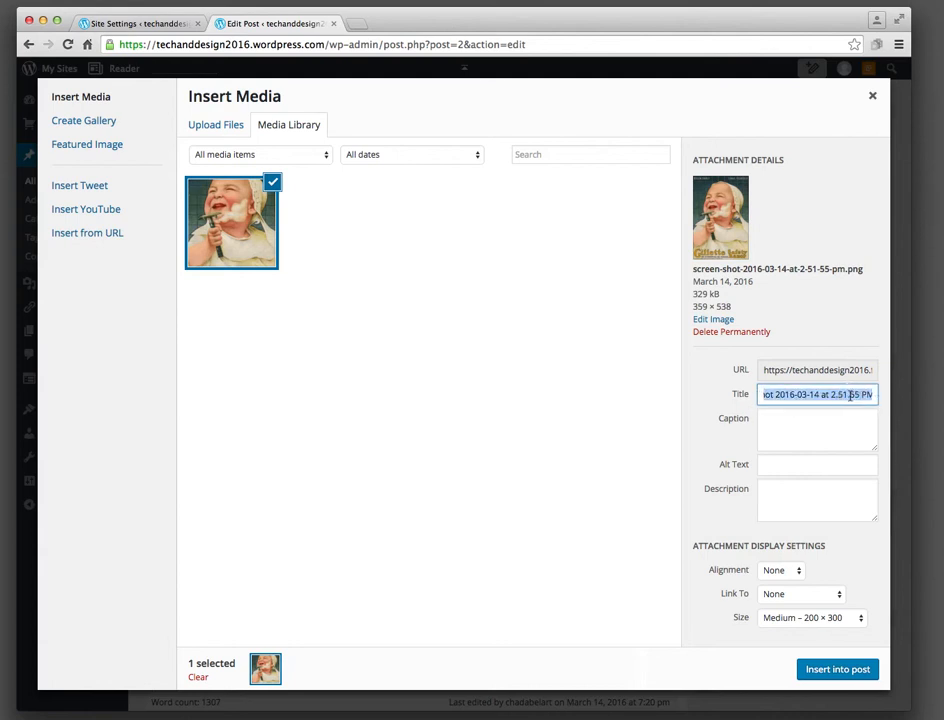
text(baby with razor)
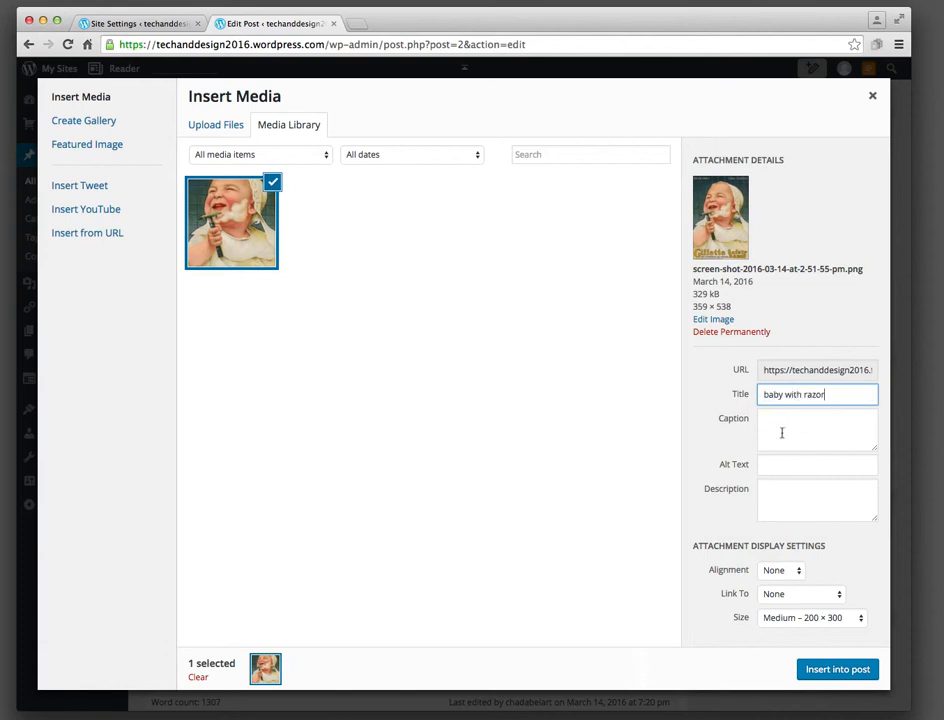
click(783, 431)
click(760, 464)
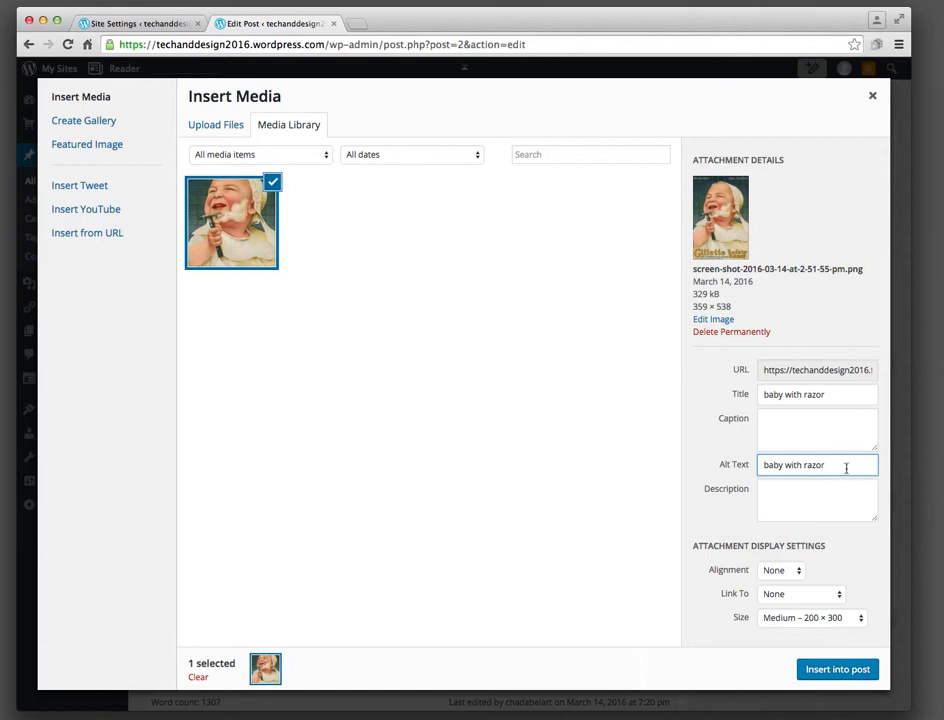
click(771, 494)
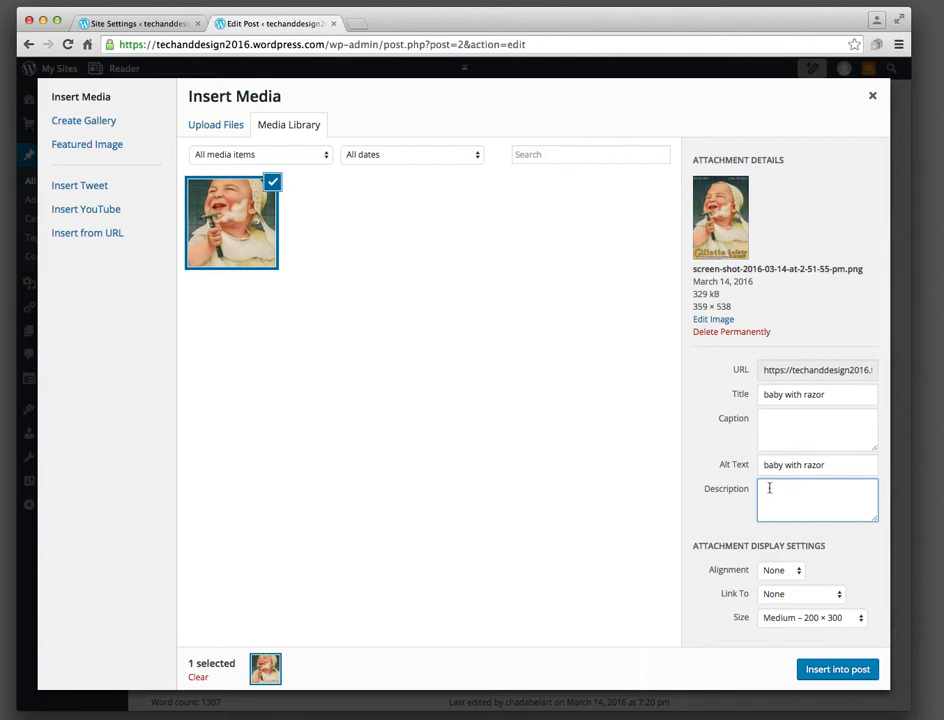
- Set the image's alignment to Left and its link target to Media File
click(801, 571)
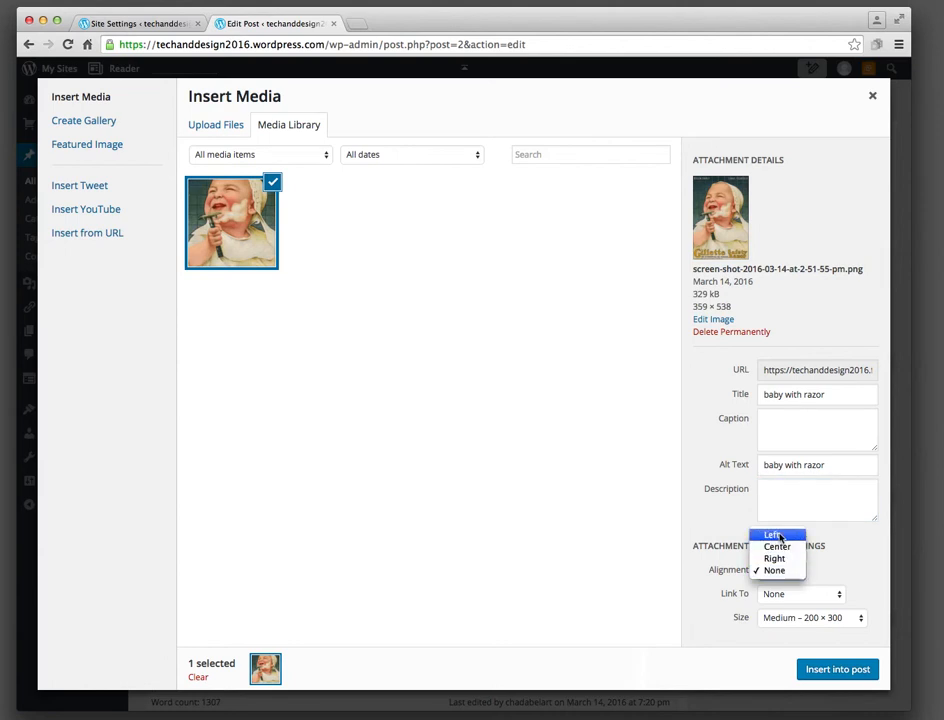
click(778, 537)
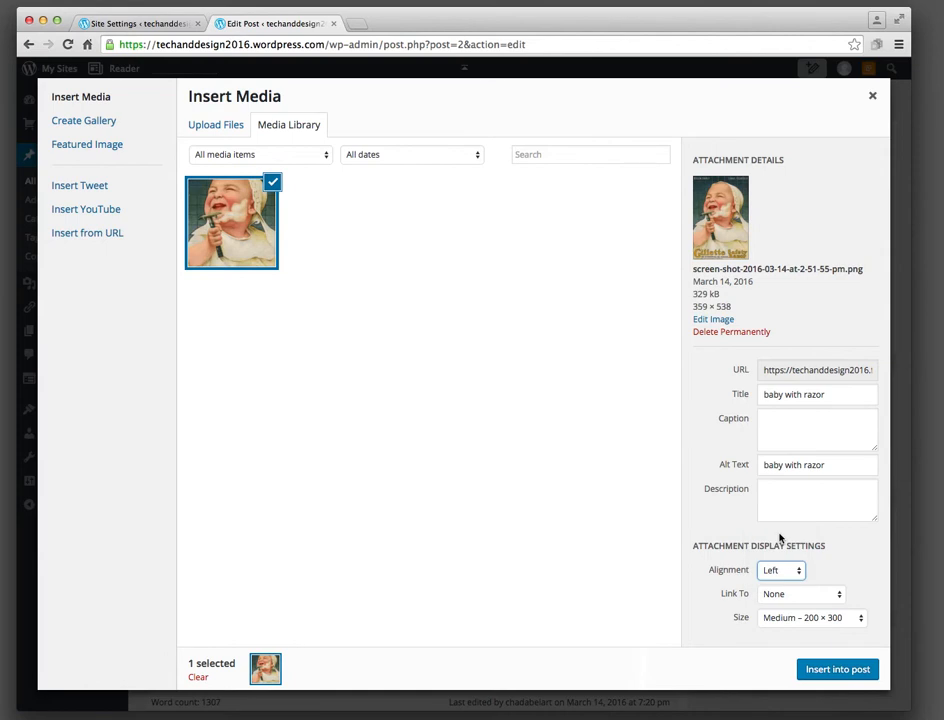
click(837, 594)
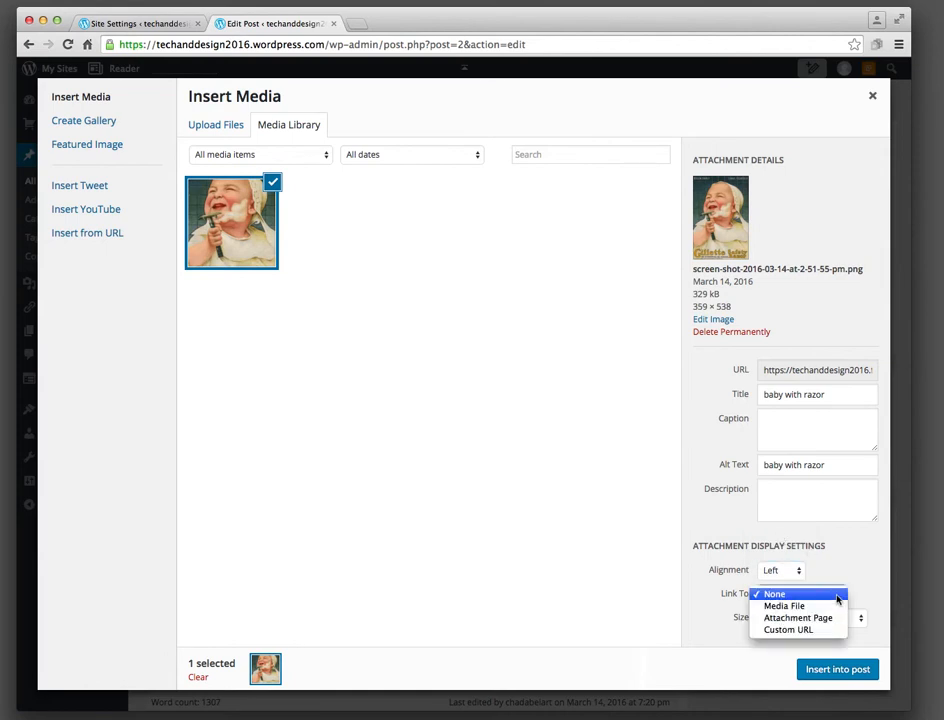
click(782, 608)
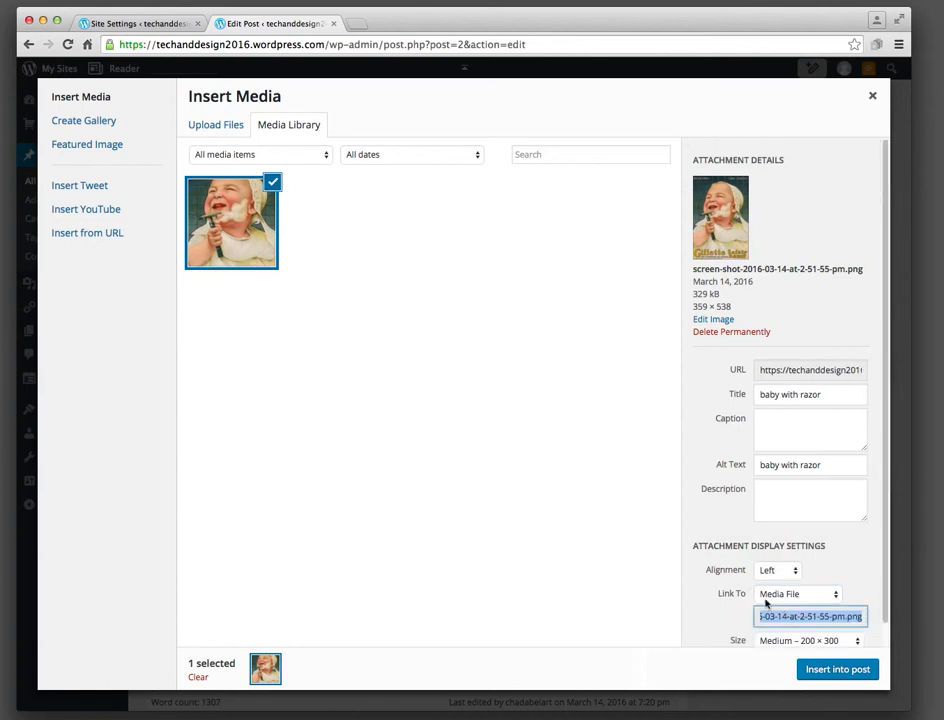
drag(885, 611, 881, 635)
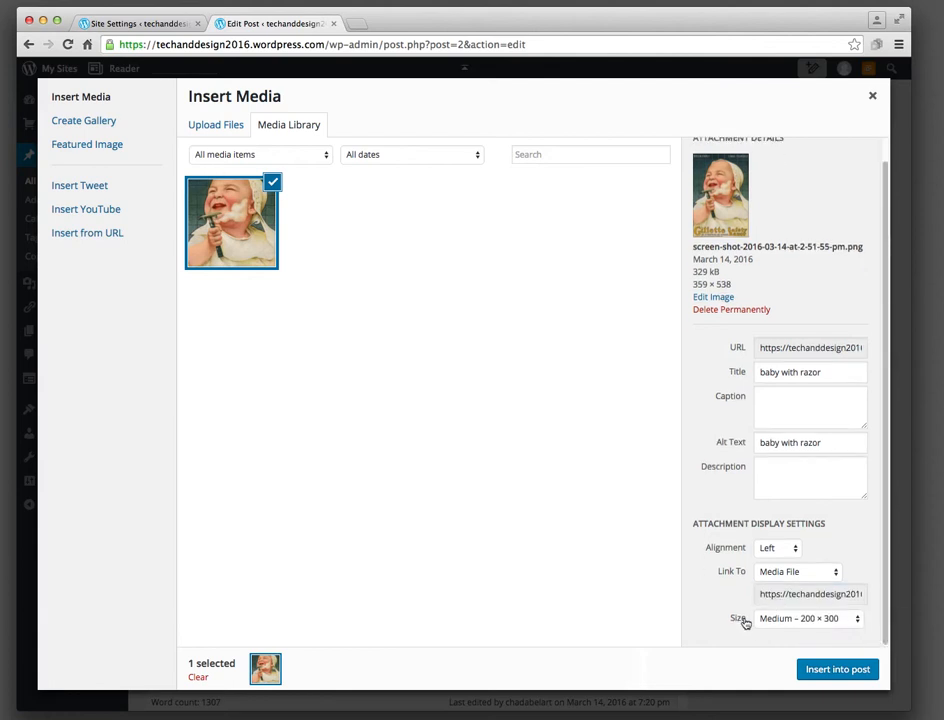
- Keep the image size at Medium – 200 × 300 and insert the image into the post
click(858, 620)
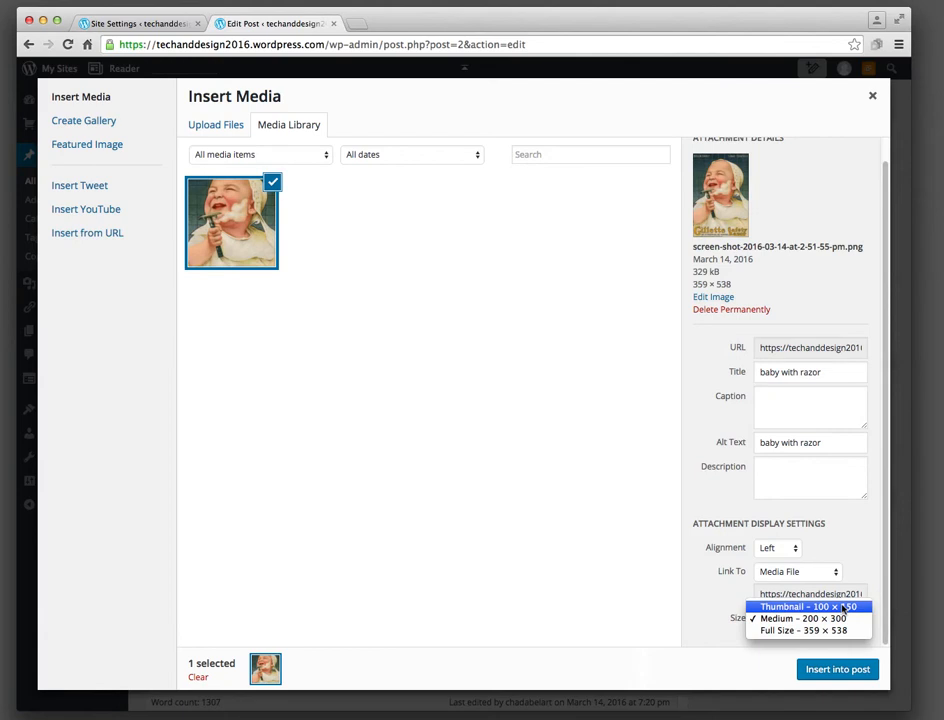
click(805, 618)
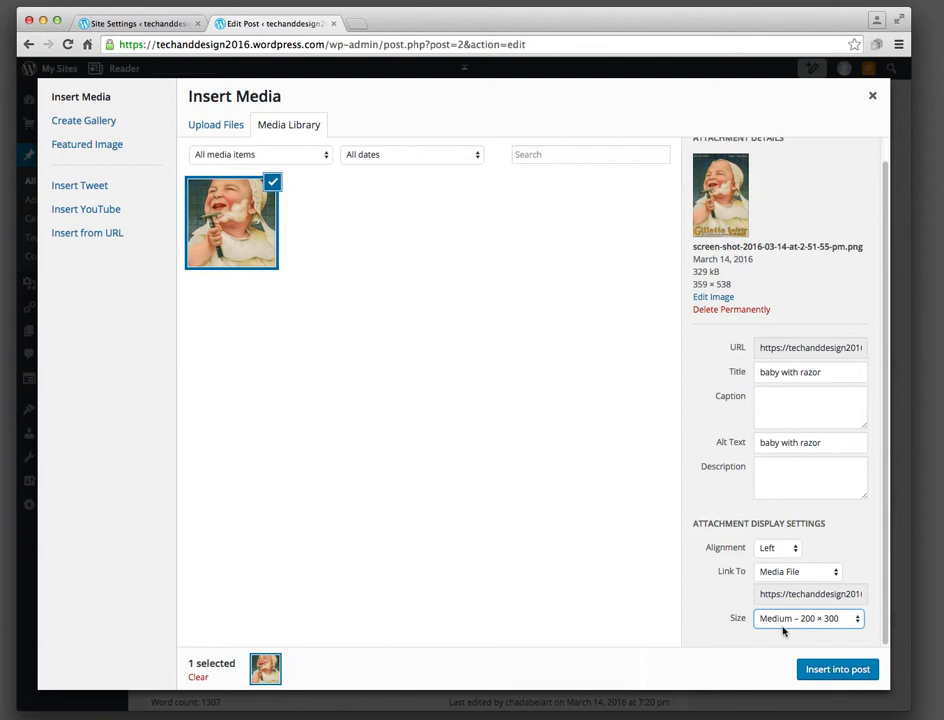
click(810, 669)
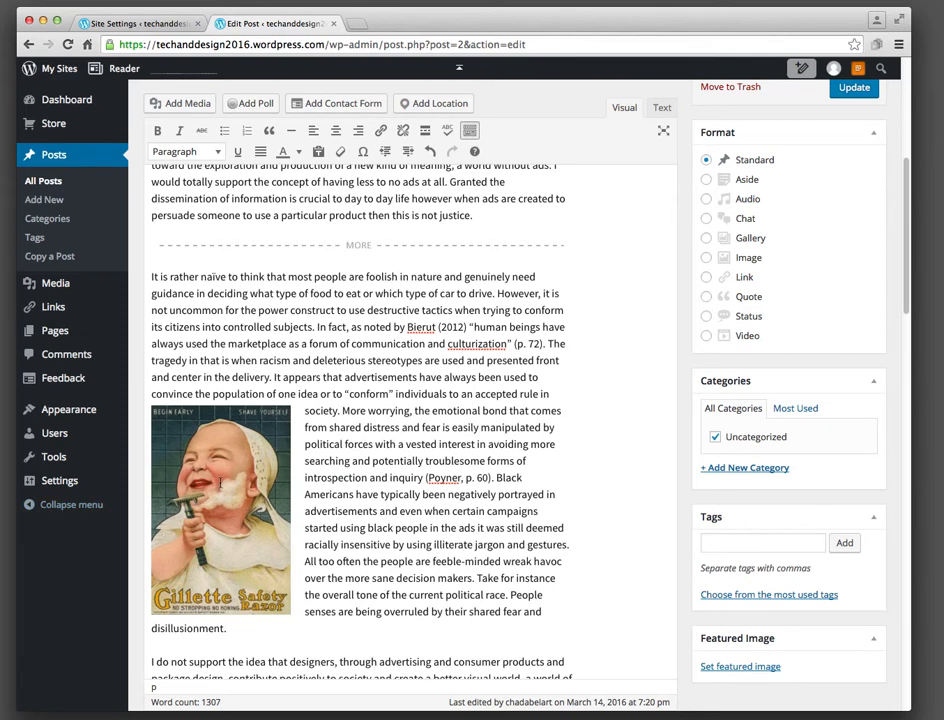
- Move the inserted image up within its paragraph to the word "forum" in the "always used the marketplace" sentence
drag(245, 490, 321, 350)
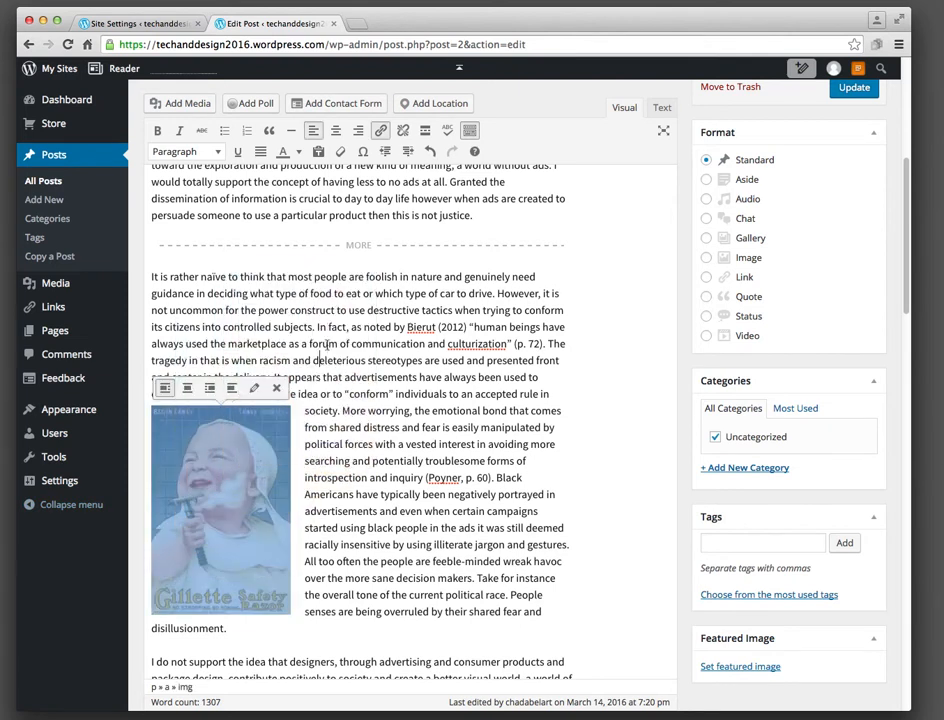
drag(314, 411, 481, 343)
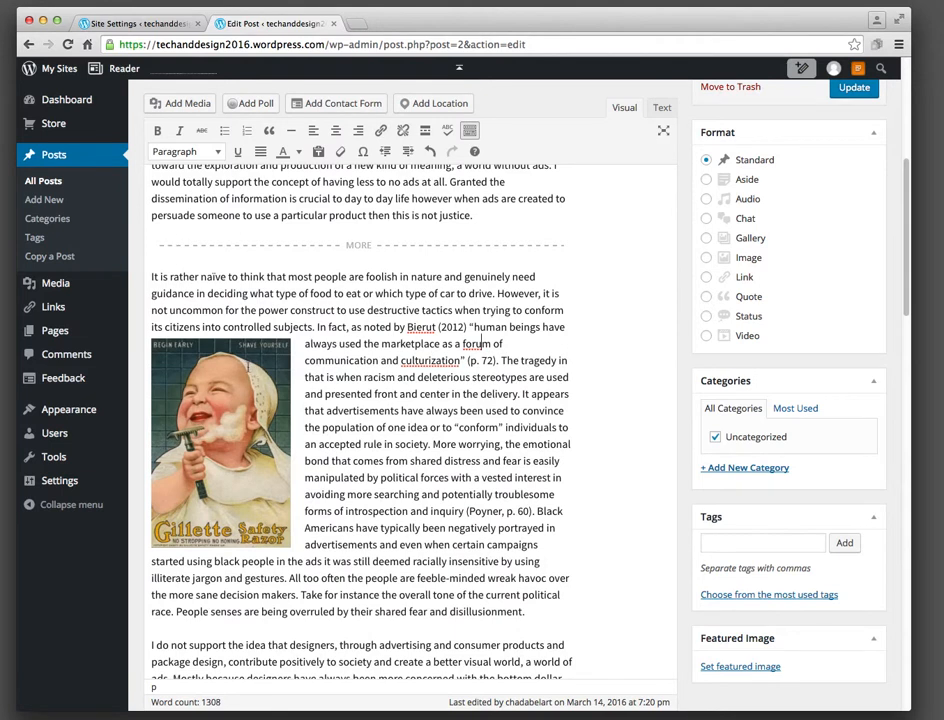
- Try right alignment on the inserted image and restore its left alignment
click(241, 365)
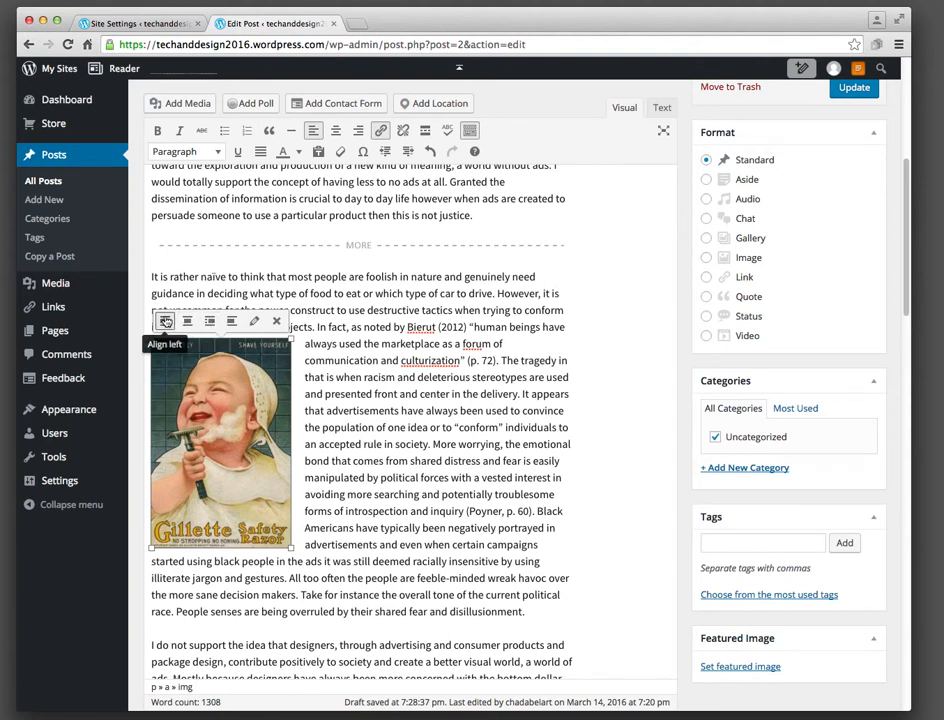
click(231, 321)
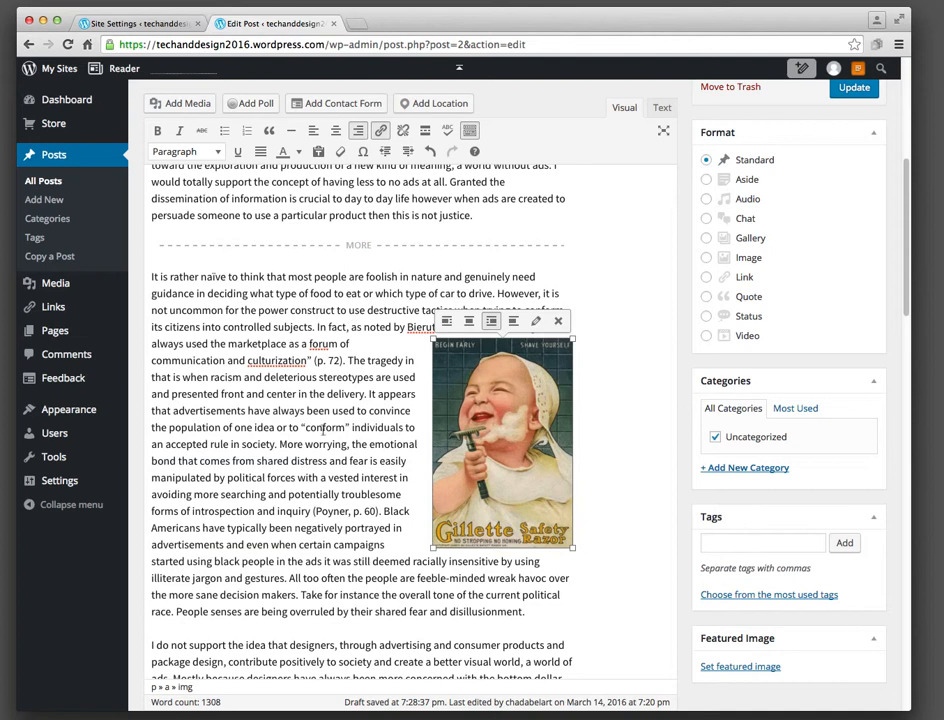
click(447, 321)
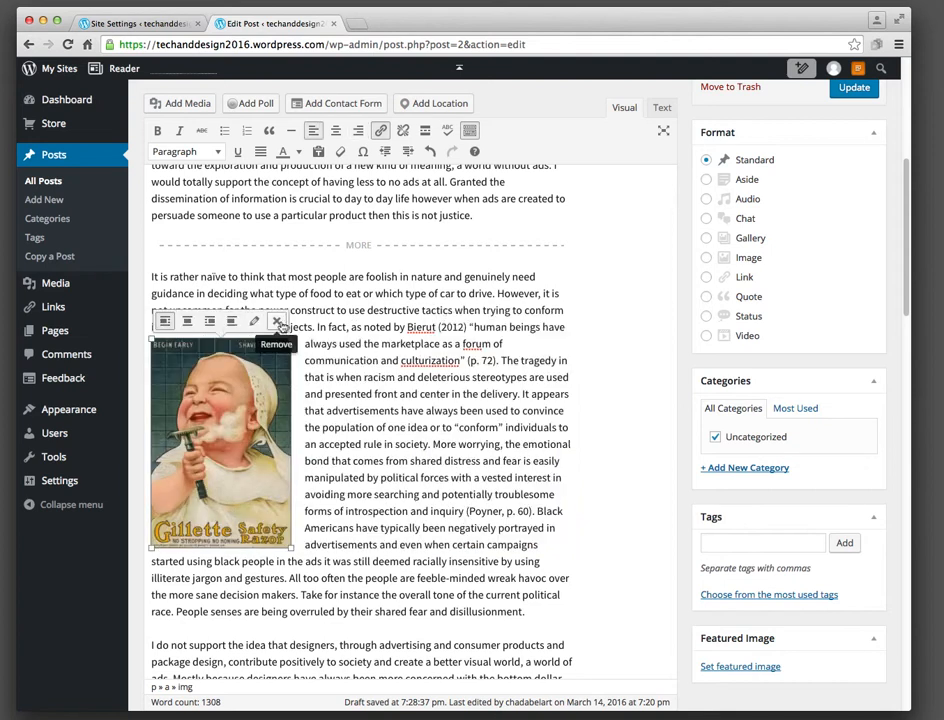
- Examine the image's display settings and advanced options in its details, leaving all values as they are
click(254, 321)
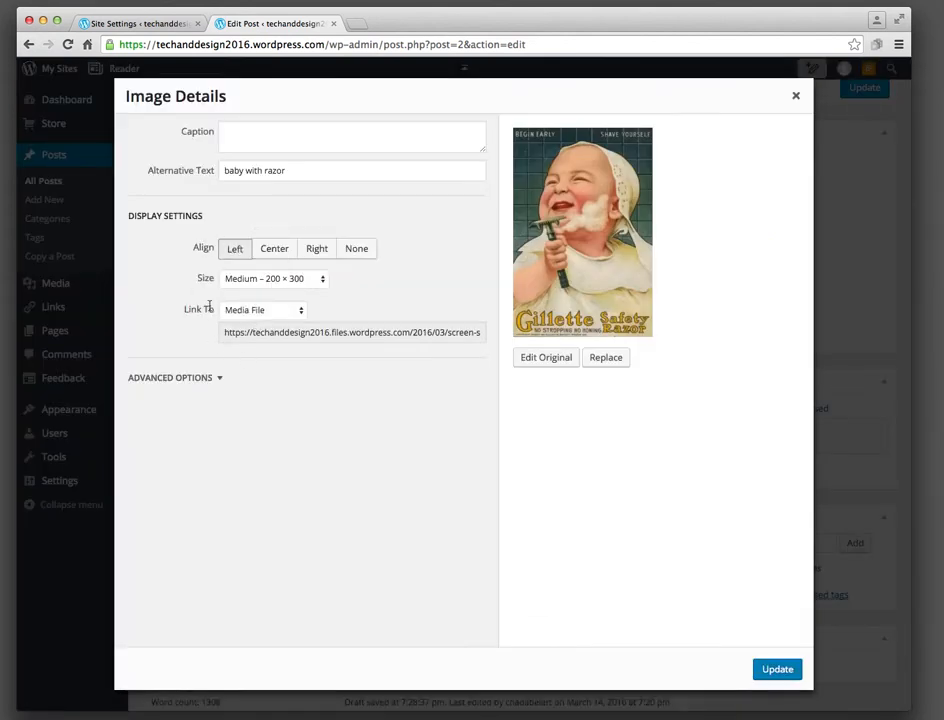
click(219, 378)
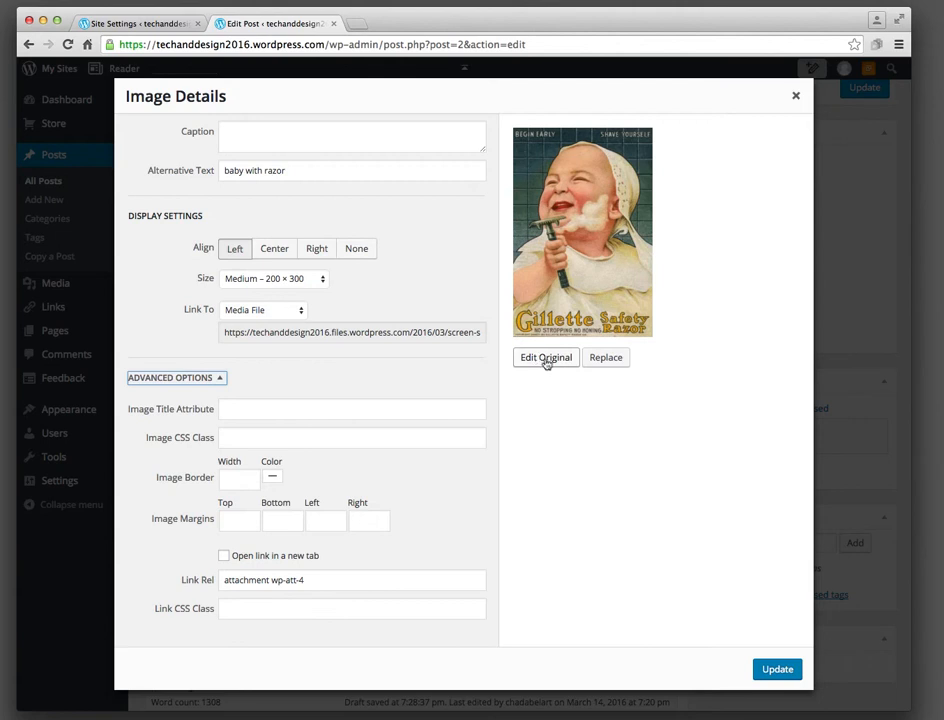
click(776, 670)
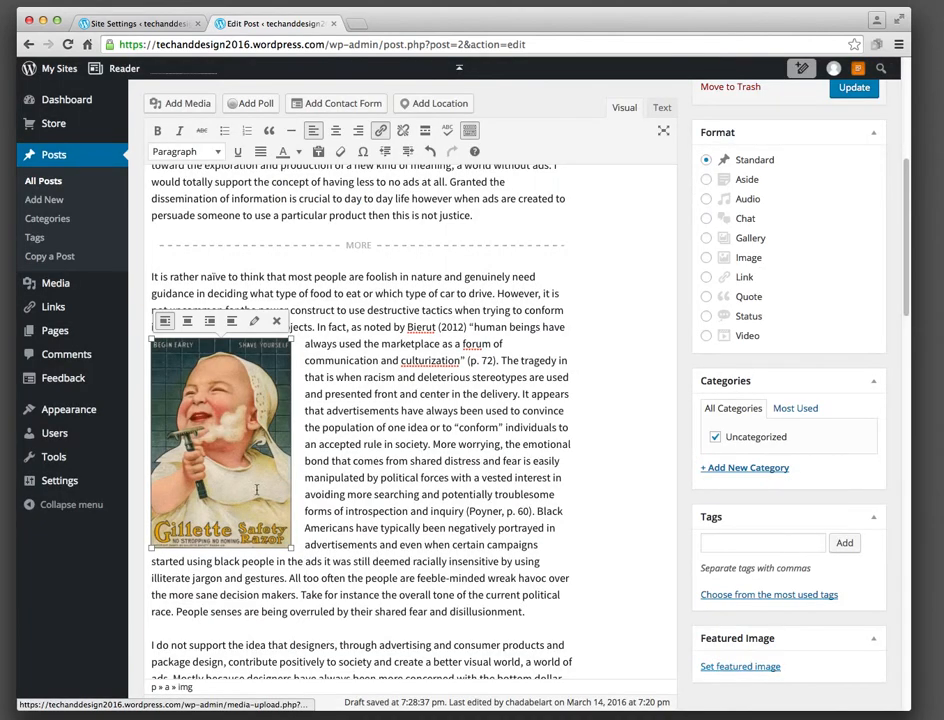
- Resize the inserted image proportionally in the editor to about 190 × 285 pixels
click(324, 465)
click(254, 460)
drag(291, 548, 245, 388)
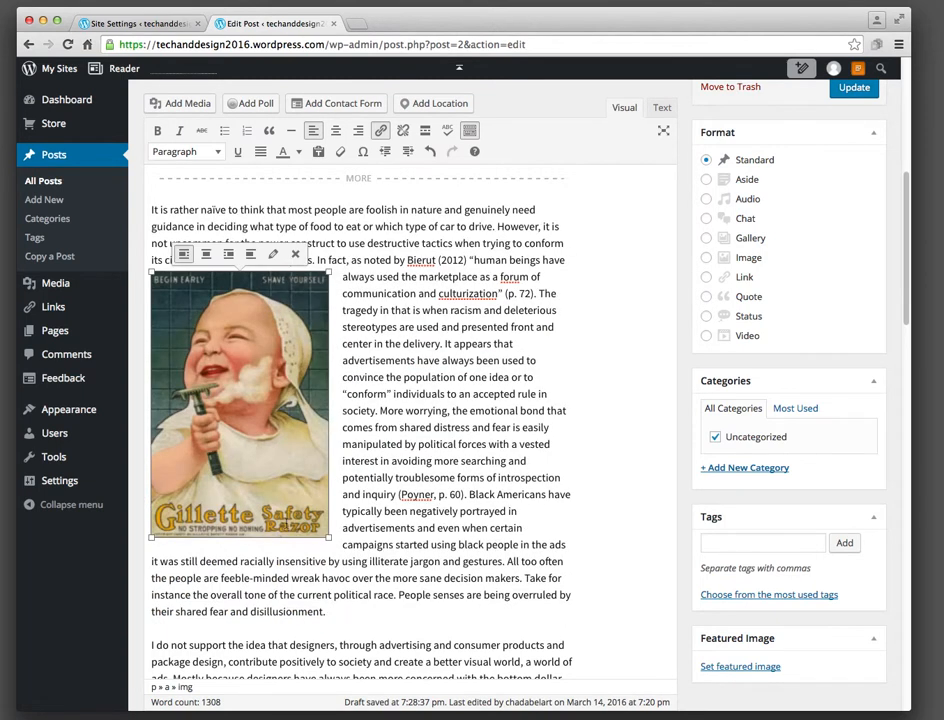
drag(330, 538, 285, 470)
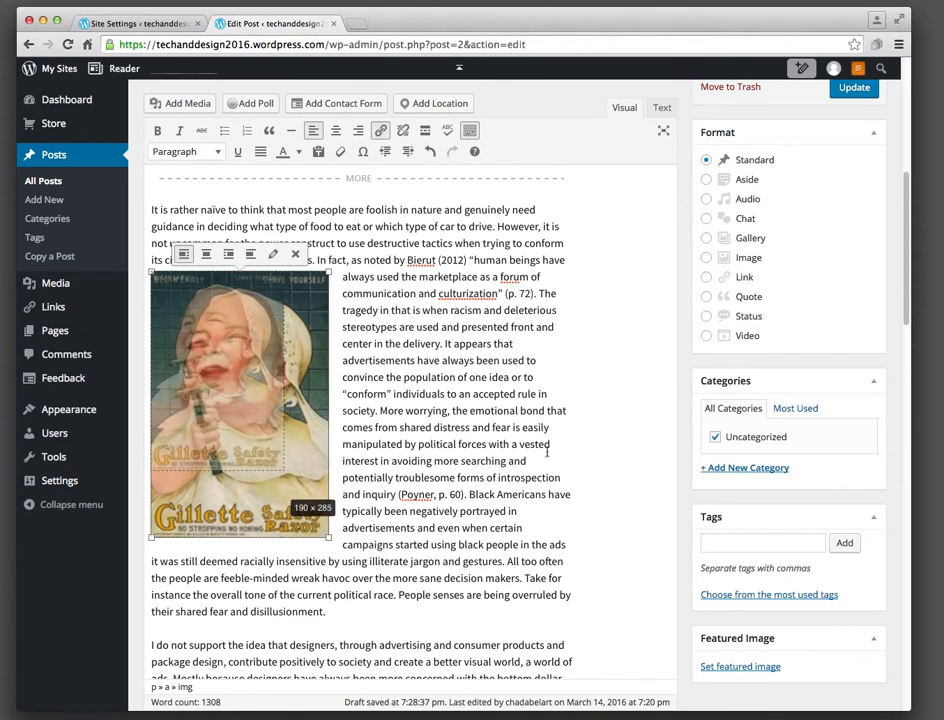
click(587, 448)
- Add an empty paragraph after the sentence ending "when trying to lie and deceive", just above References
scroll(573, 554, up, 2)
scroll(562, 564, down, 4)
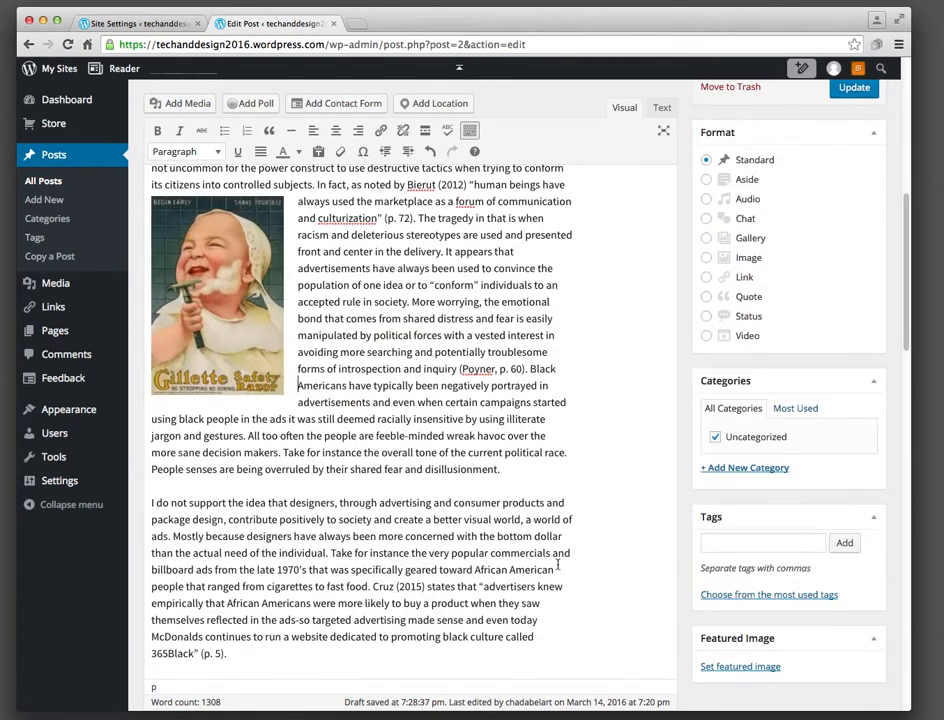
scroll(553, 567, down, 5)
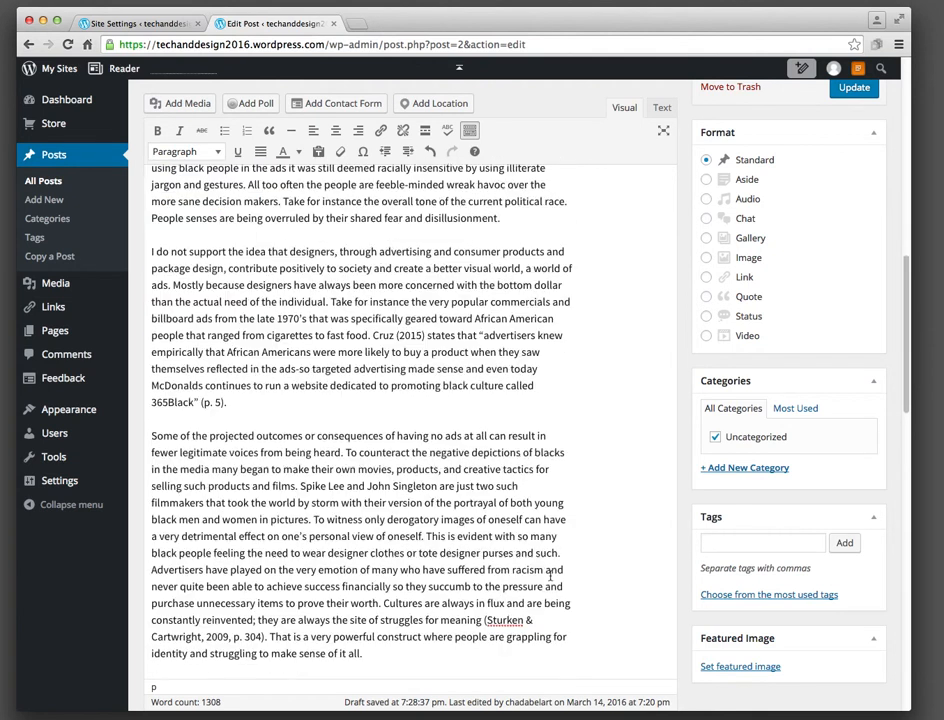
scroll(478, 588, down, 14)
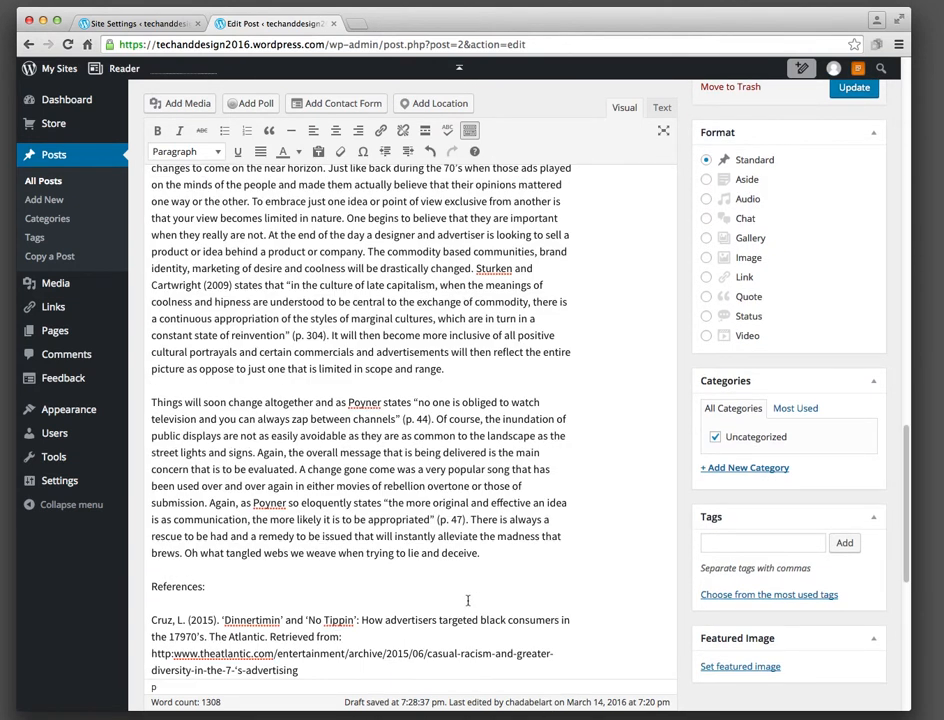
scroll(467, 600, down, 1)
click(489, 532)
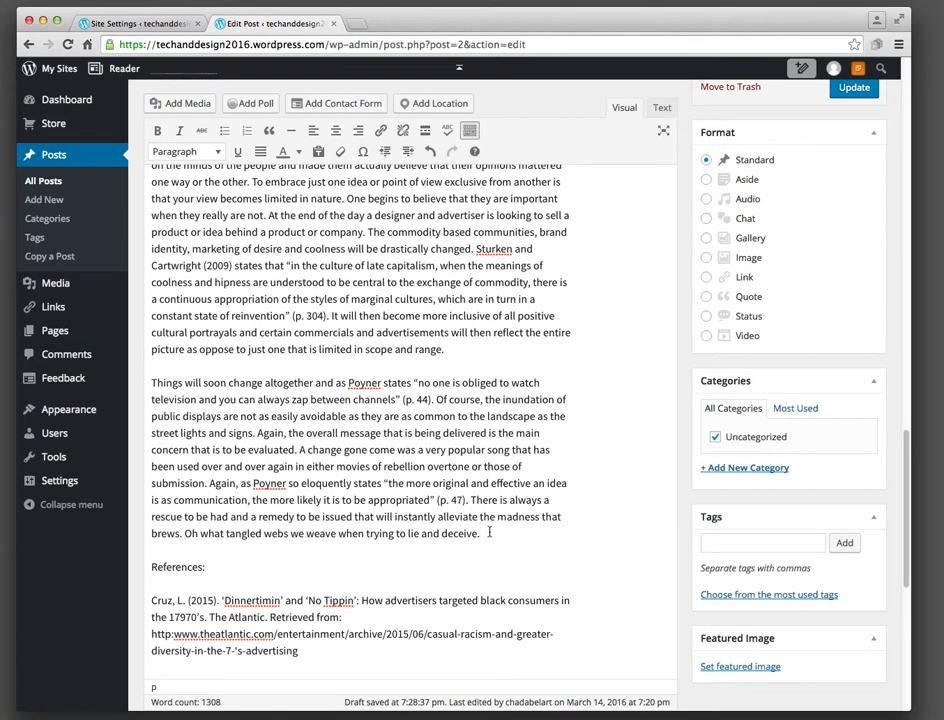
key(Return)
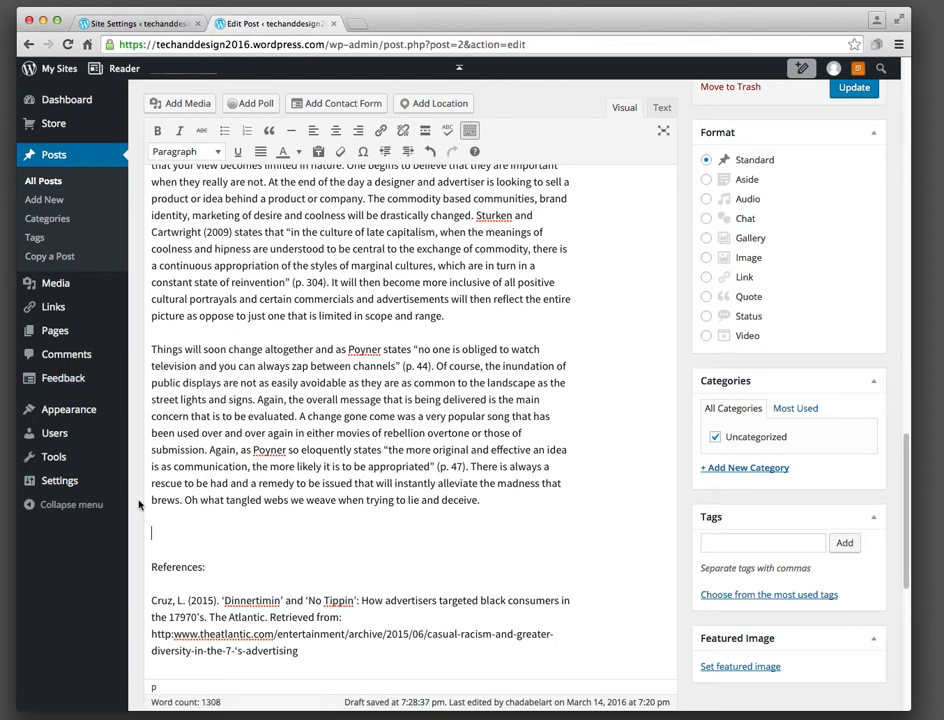
- Upload the 2.50.41 PM, 2.51.36 PM and 2.52.28 PM screenshots from the wordpress folder to the media library
click(188, 106)
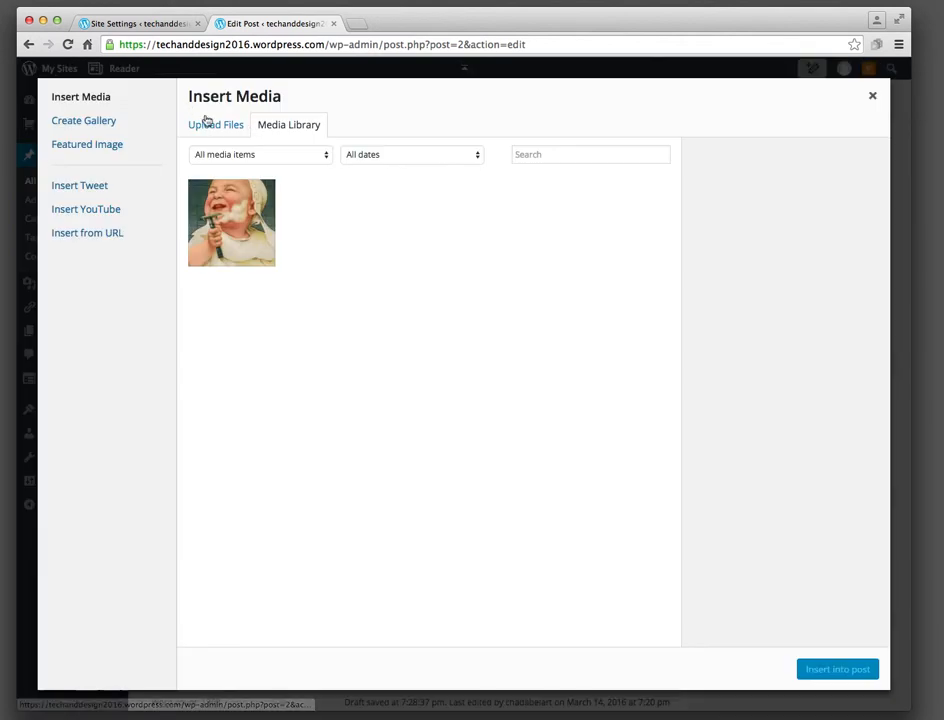
click(204, 123)
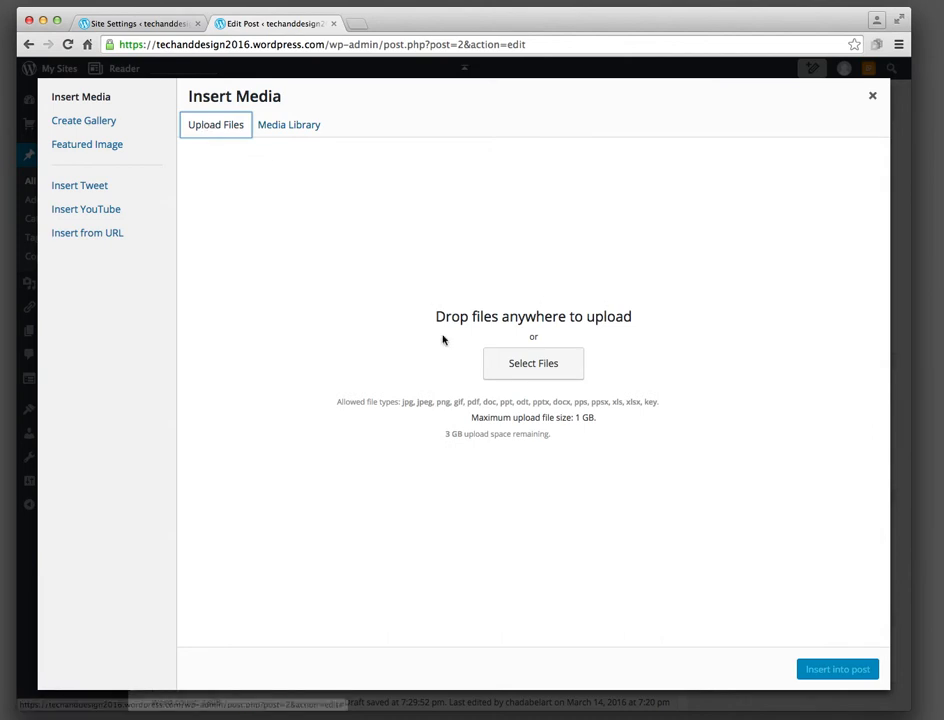
click(537, 372)
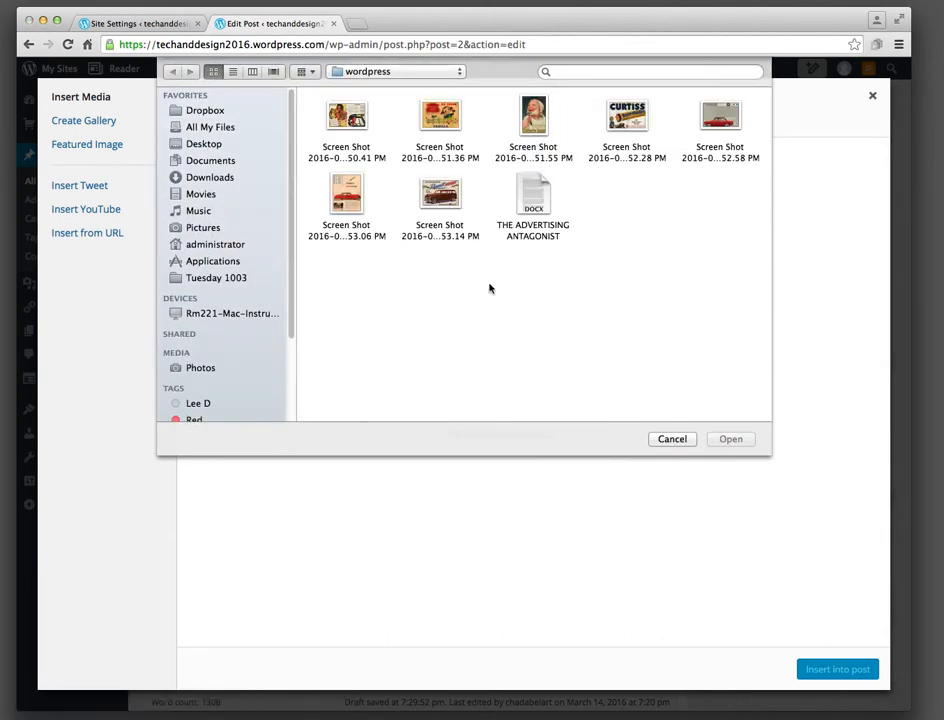
click(330, 117)
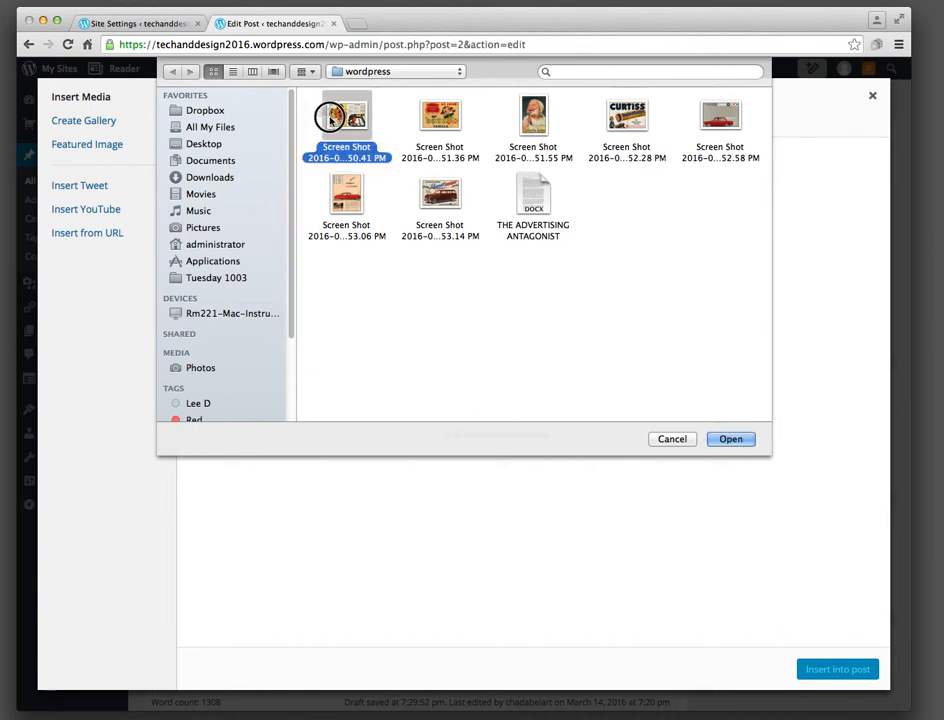
shift+click(462, 118)
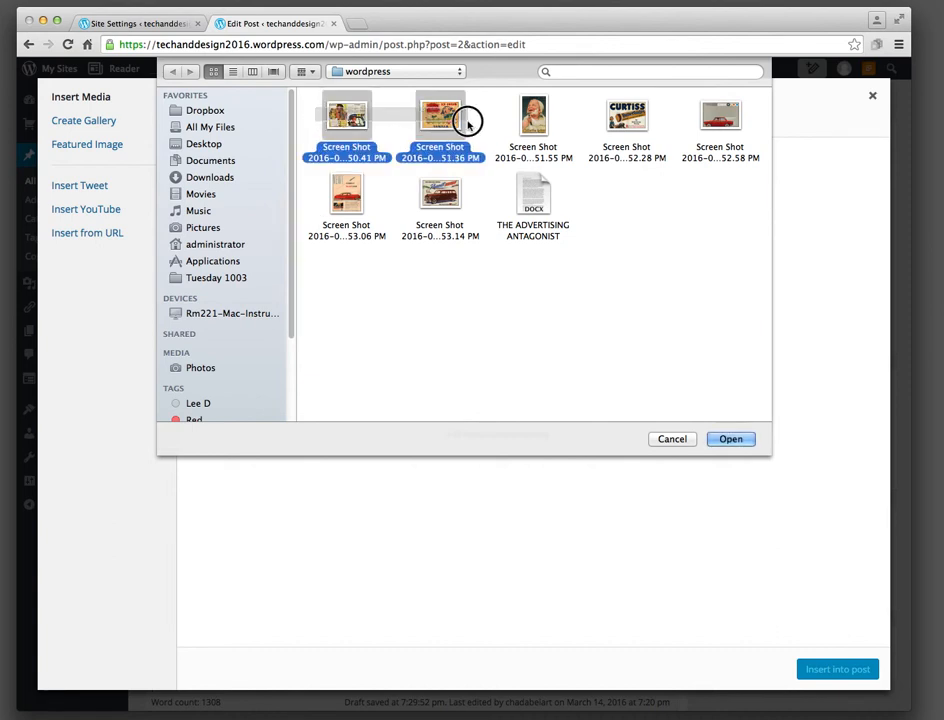
super+click(638, 125)
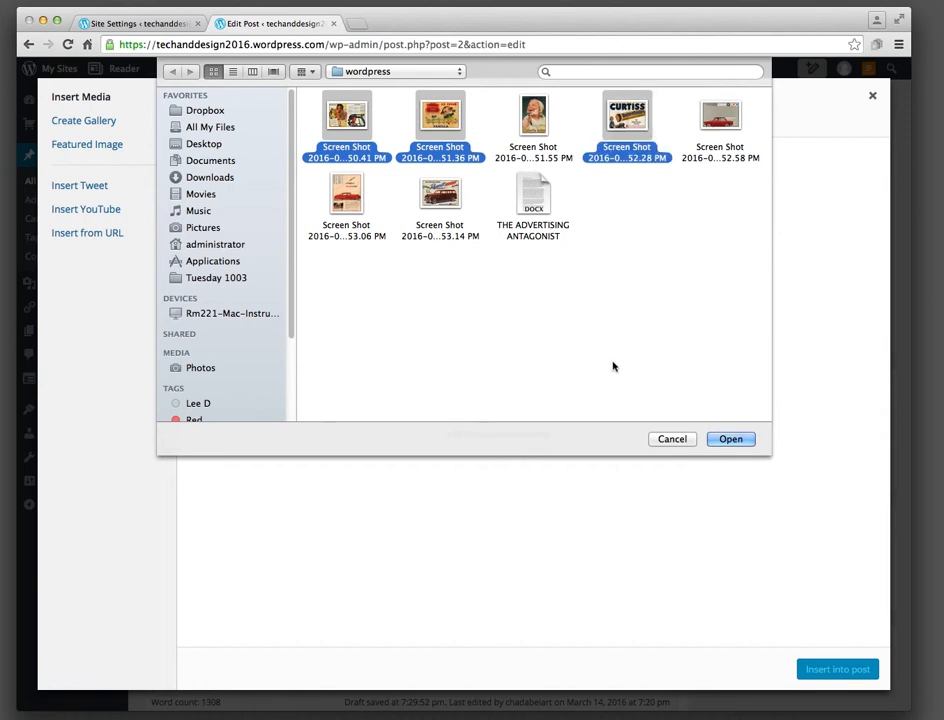
click(721, 441)
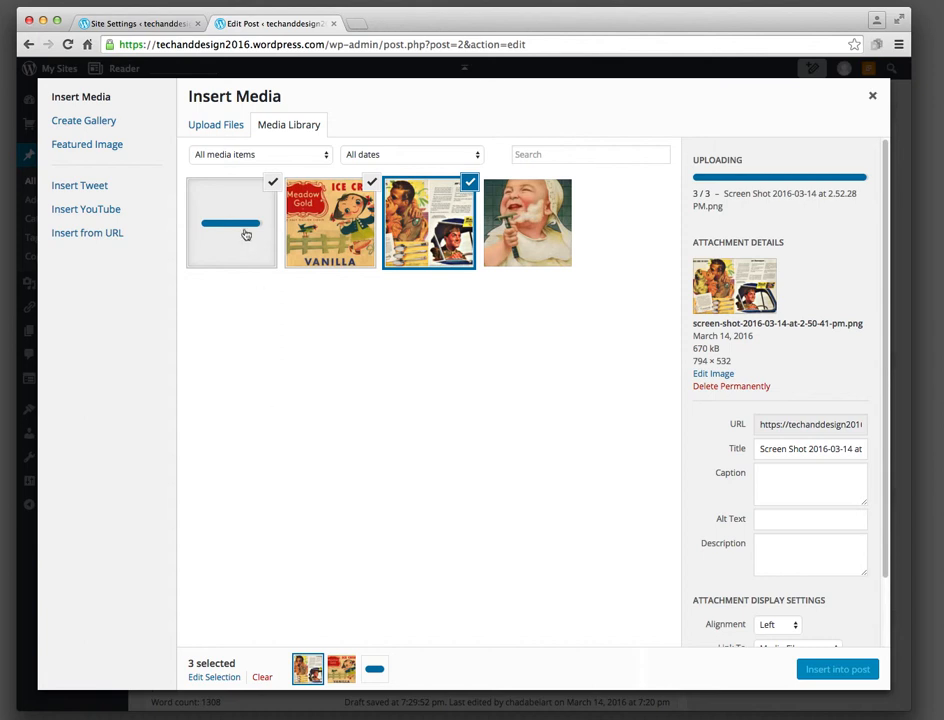
- Try to deselect the still-uploading Screen Shot 2016-03-14 at 2.52.28 PM image in the media library
click(343, 227)
click(438, 228)
click(530, 227)
click(416, 227)
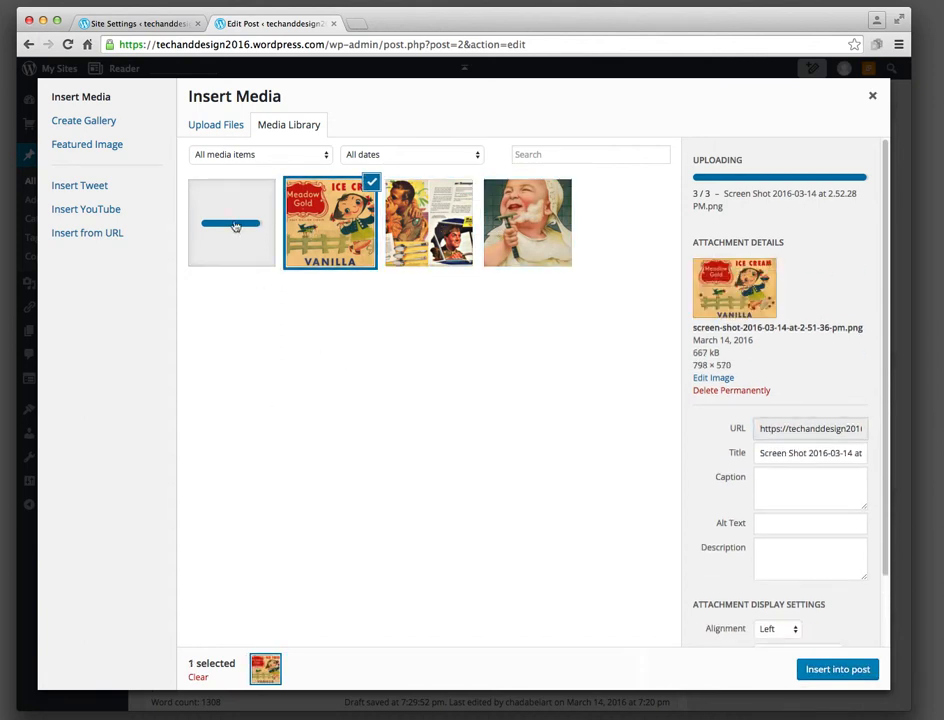
click(252, 222)
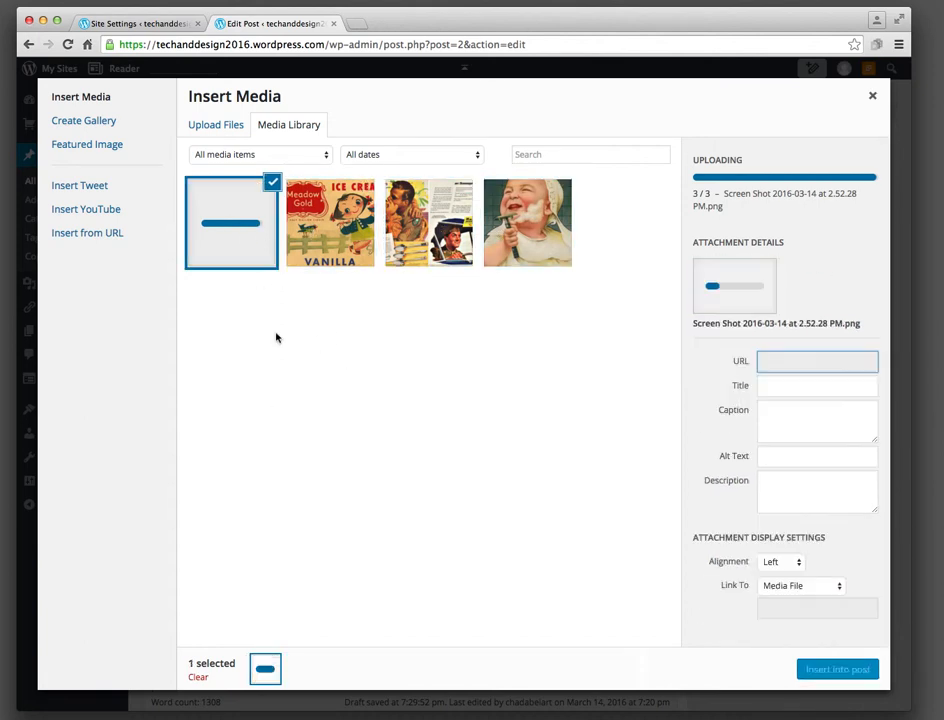
click(271, 186)
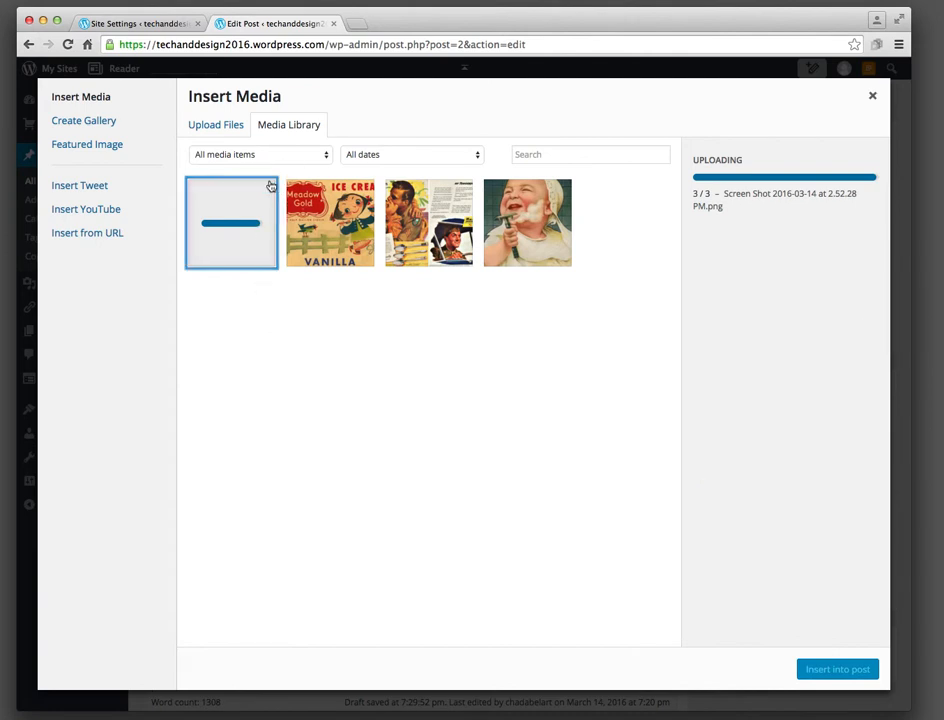
click(257, 254)
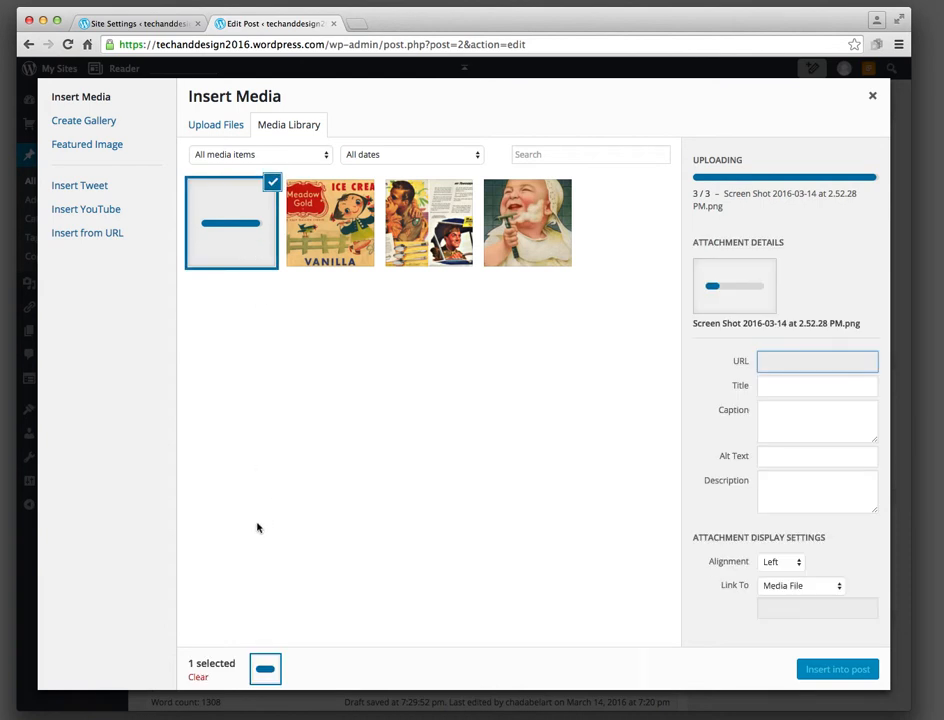
click(198, 678)
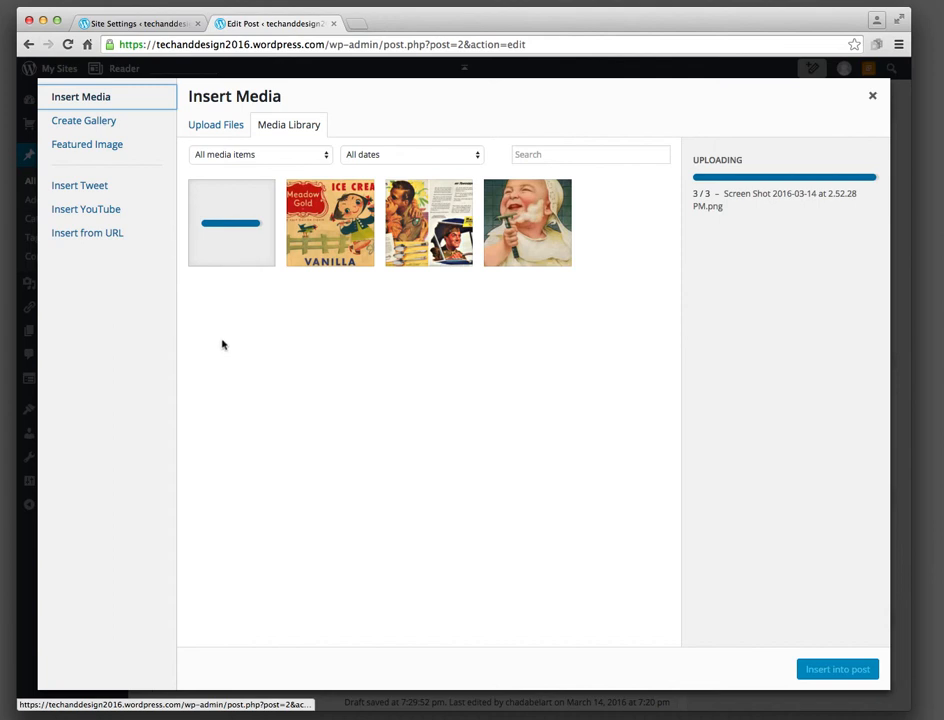
click(262, 235)
click(262, 235)
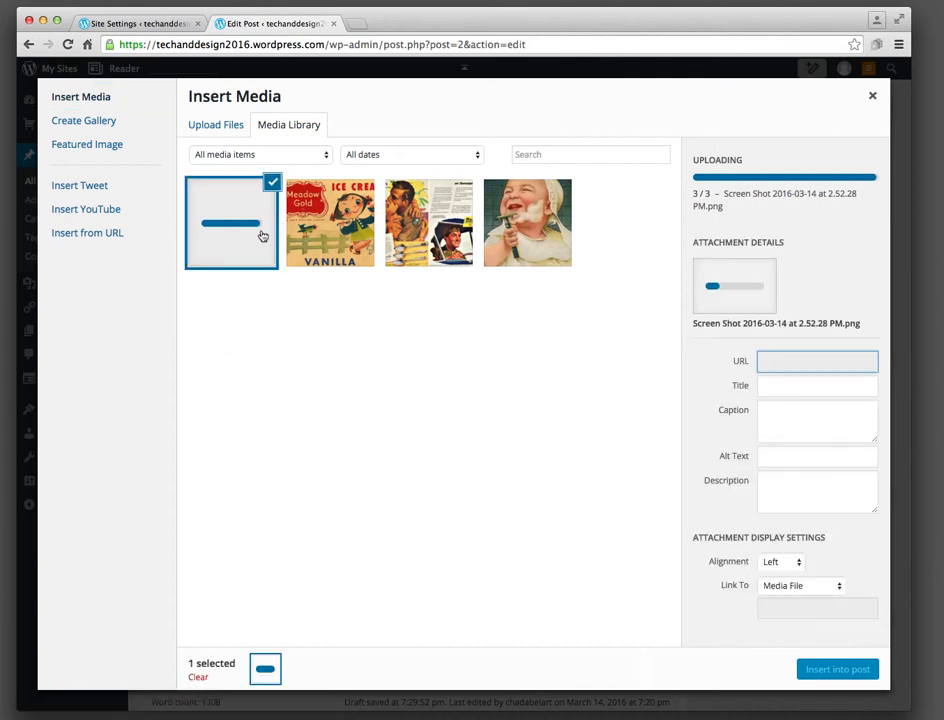
click(272, 185)
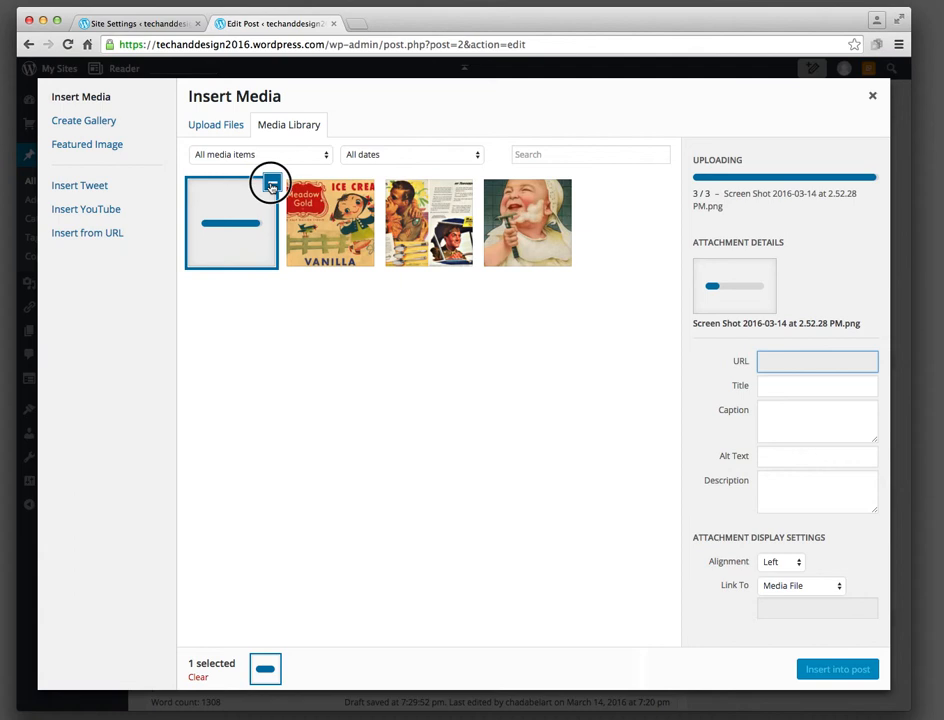
- Create a gallery from the Meadow Gold, 2.50.41 PM and baby with razor images, and try to remove the still-uploading 2.52.28 PM image
click(79, 124)
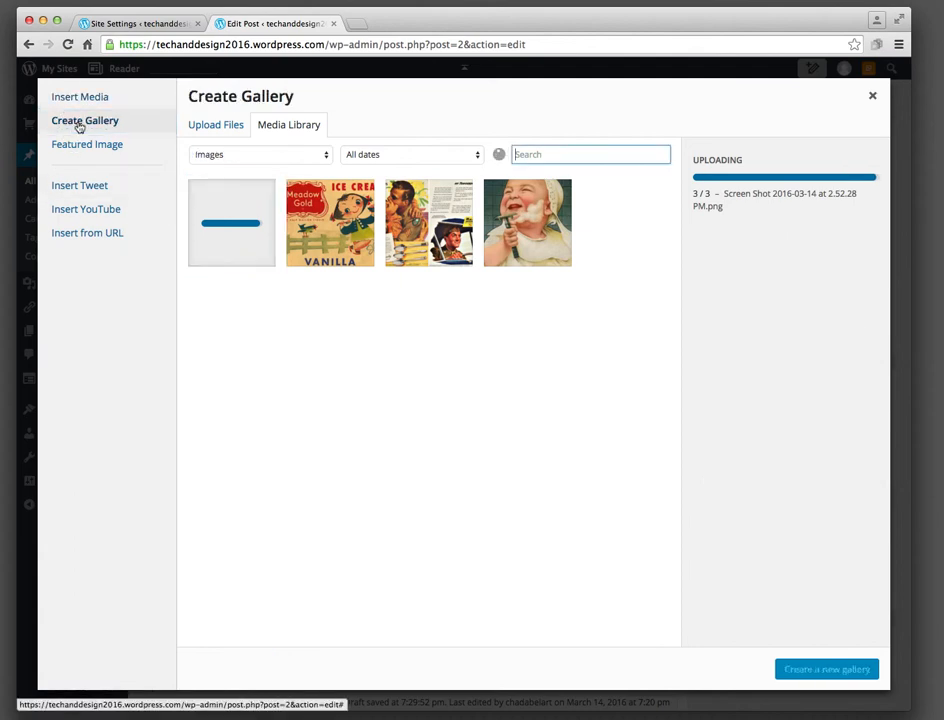
click(358, 203)
click(435, 210)
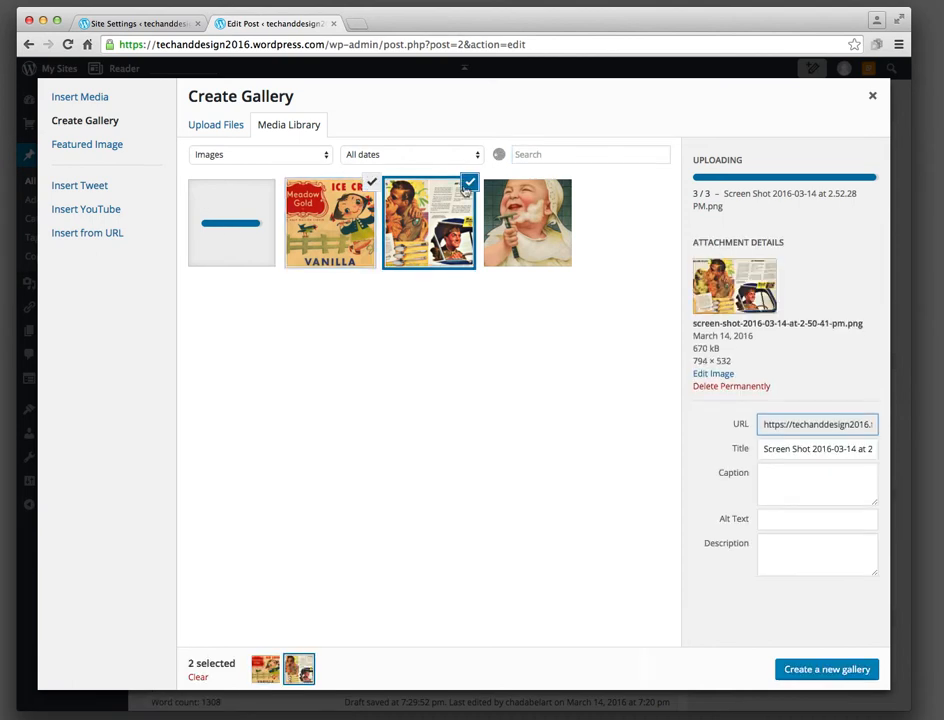
click(557, 194)
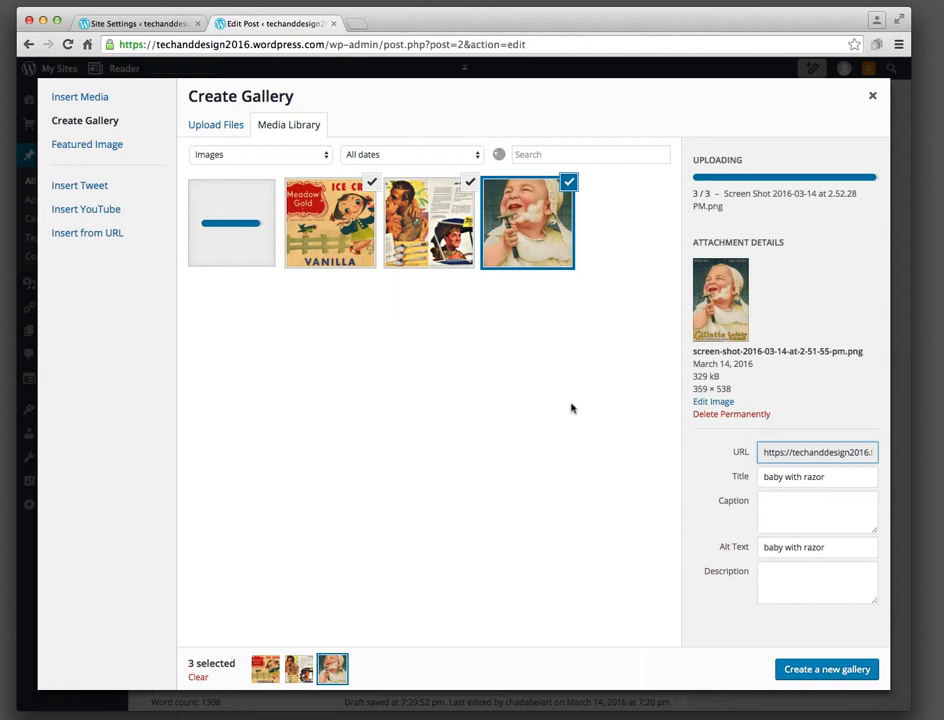
click(325, 228)
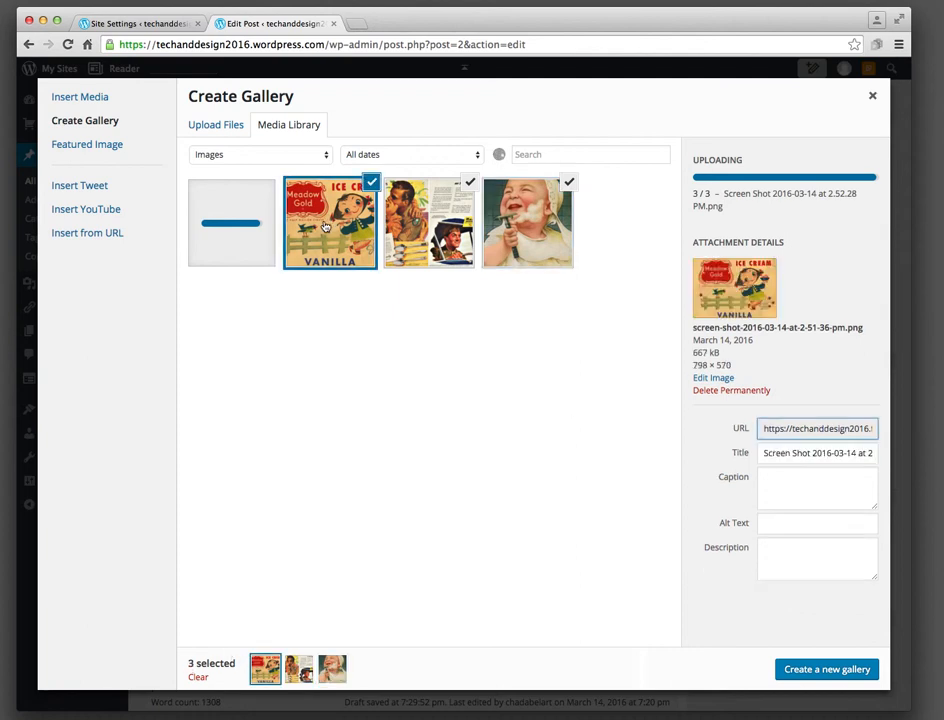
click(405, 228)
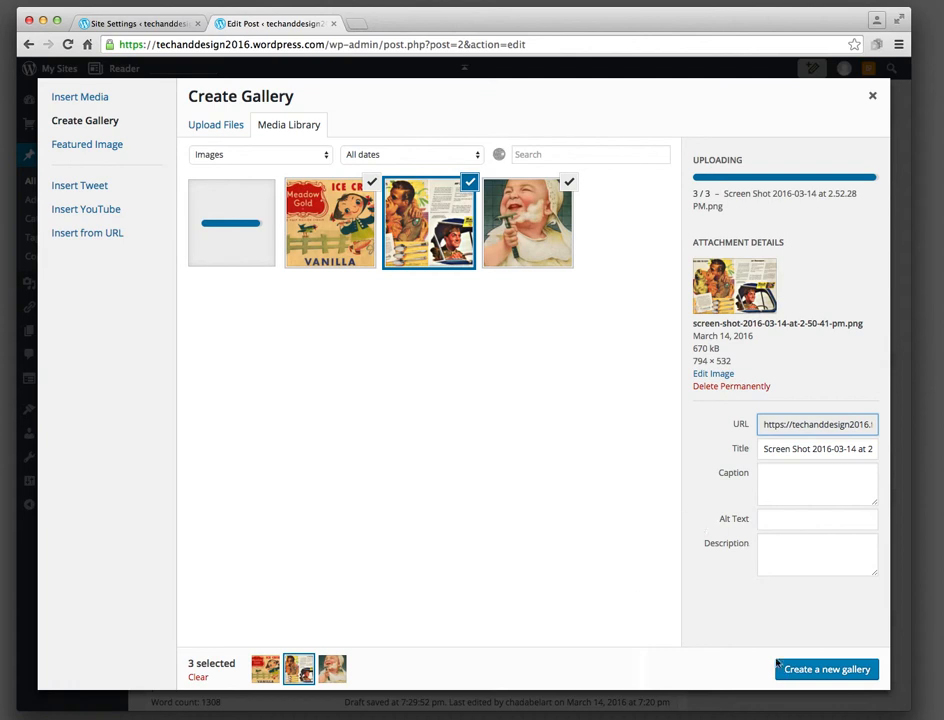
click(820, 672)
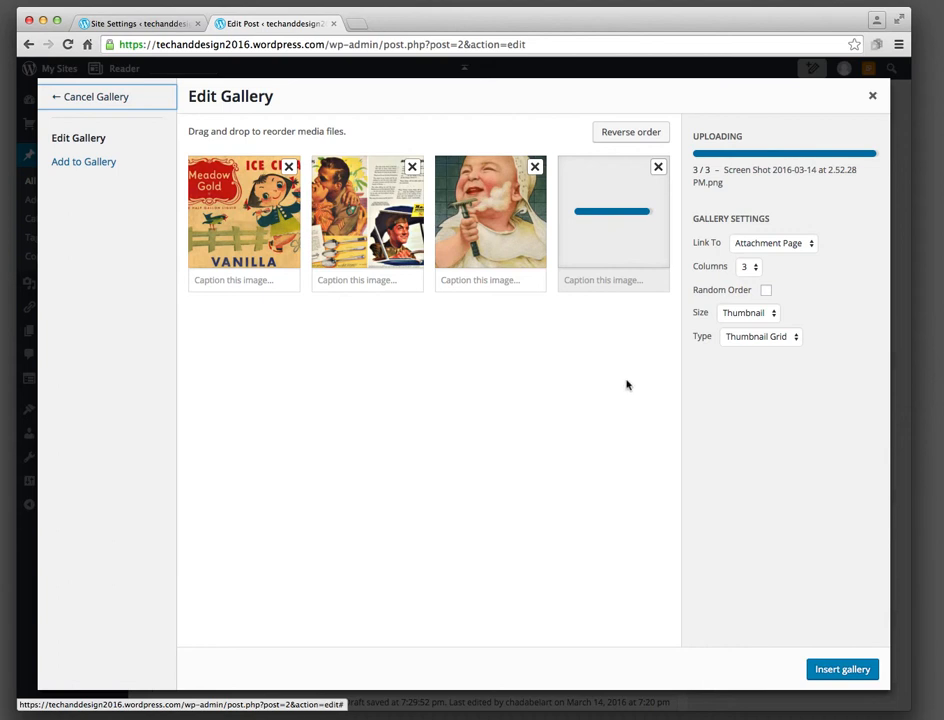
click(658, 166)
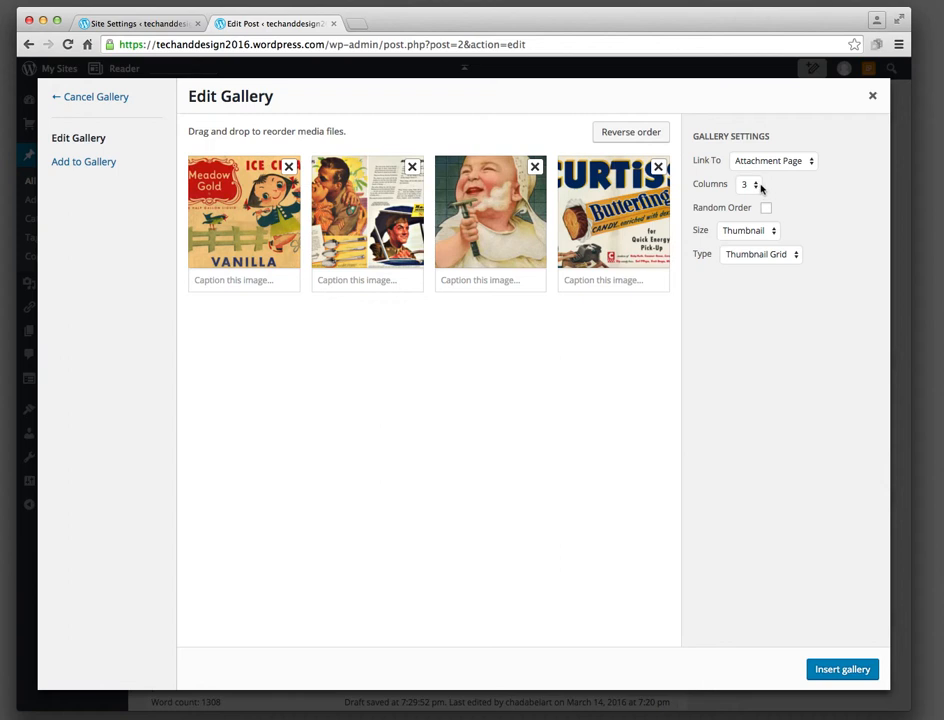
- Insert the gallery into the post as a Slideshow, with its images linked to Media File and the size set to Large
click(801, 164)
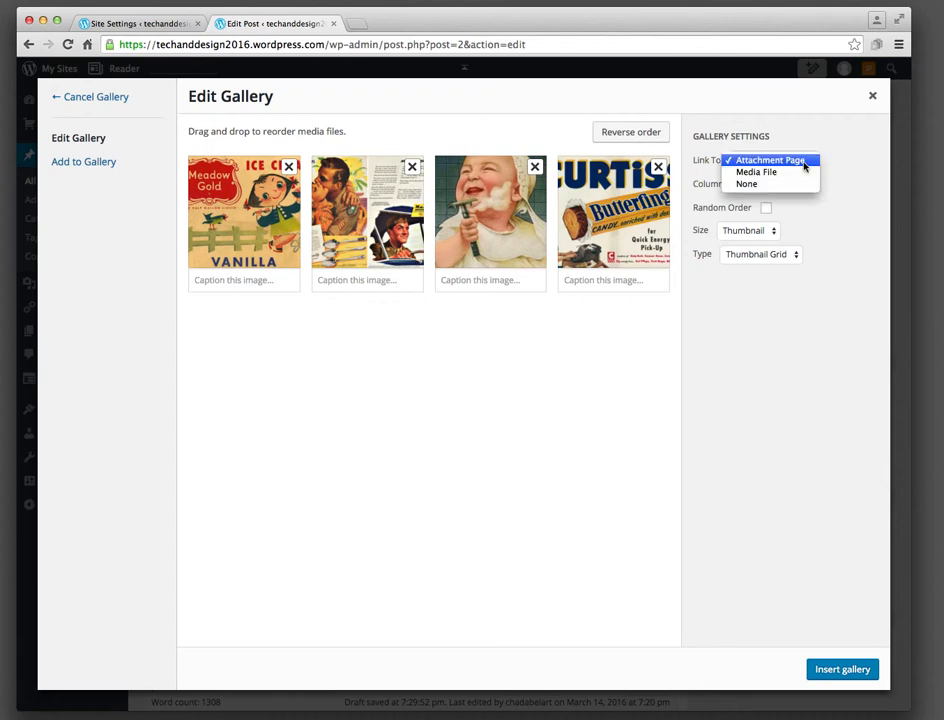
click(770, 173)
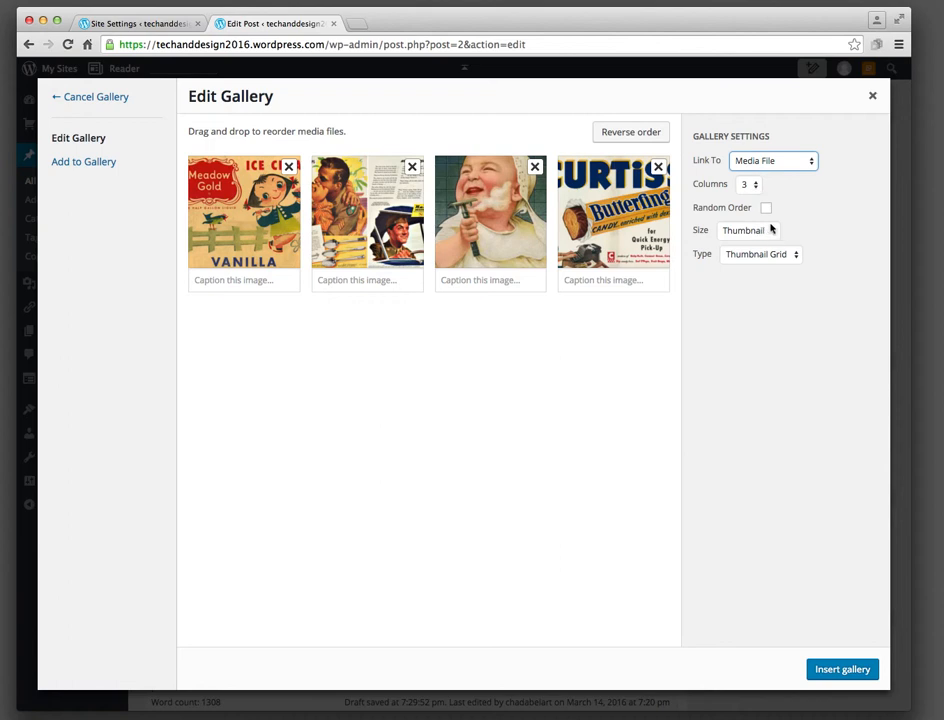
click(797, 257)
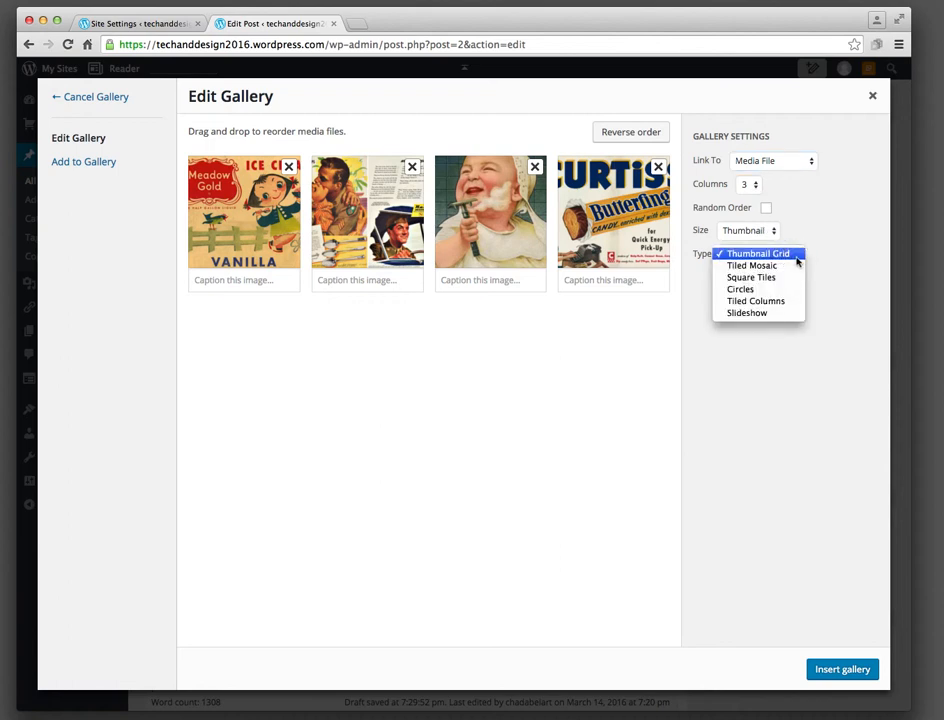
click(766, 314)
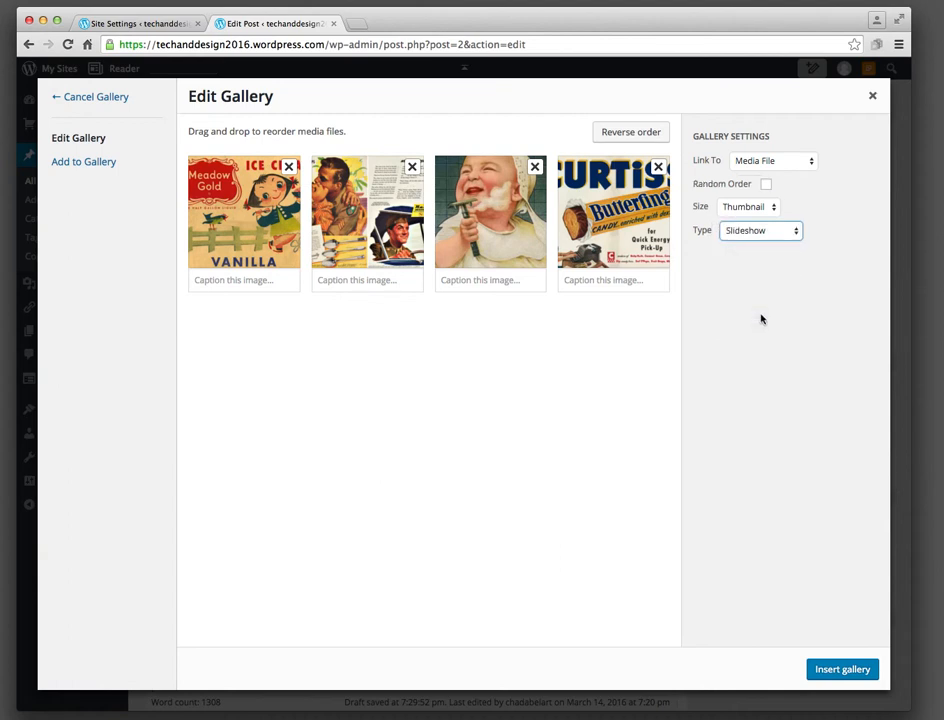
click(775, 209)
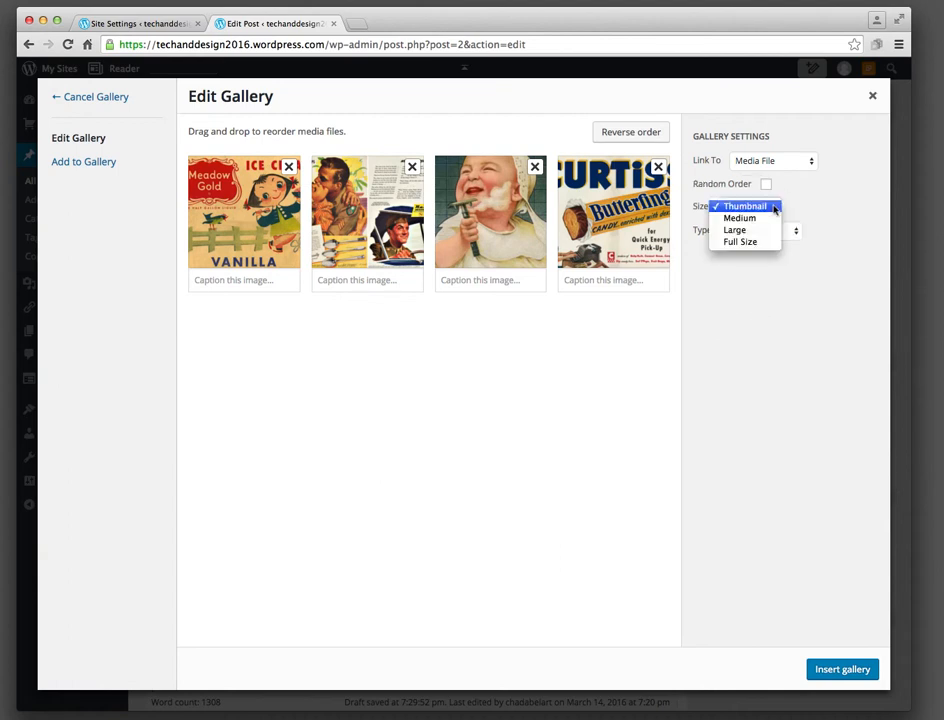
click(739, 231)
click(775, 211)
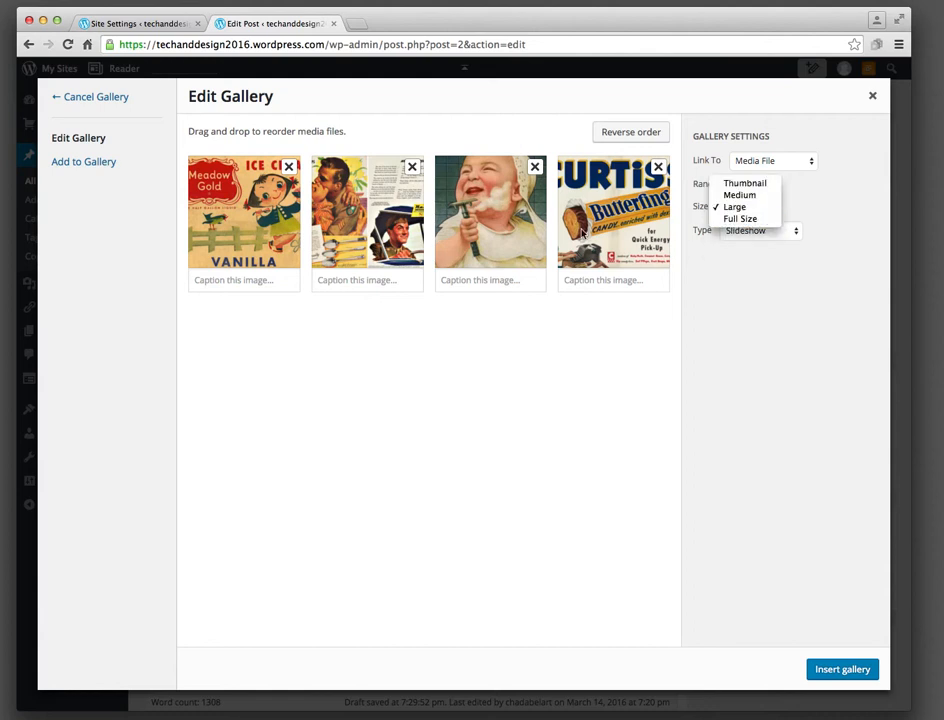
click(738, 208)
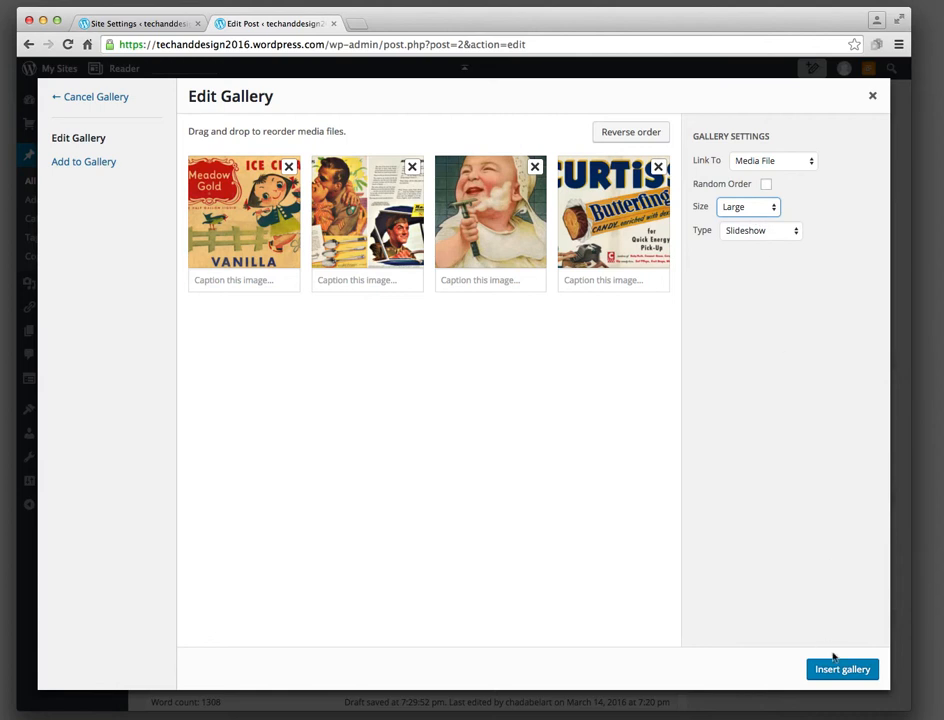
click(834, 672)
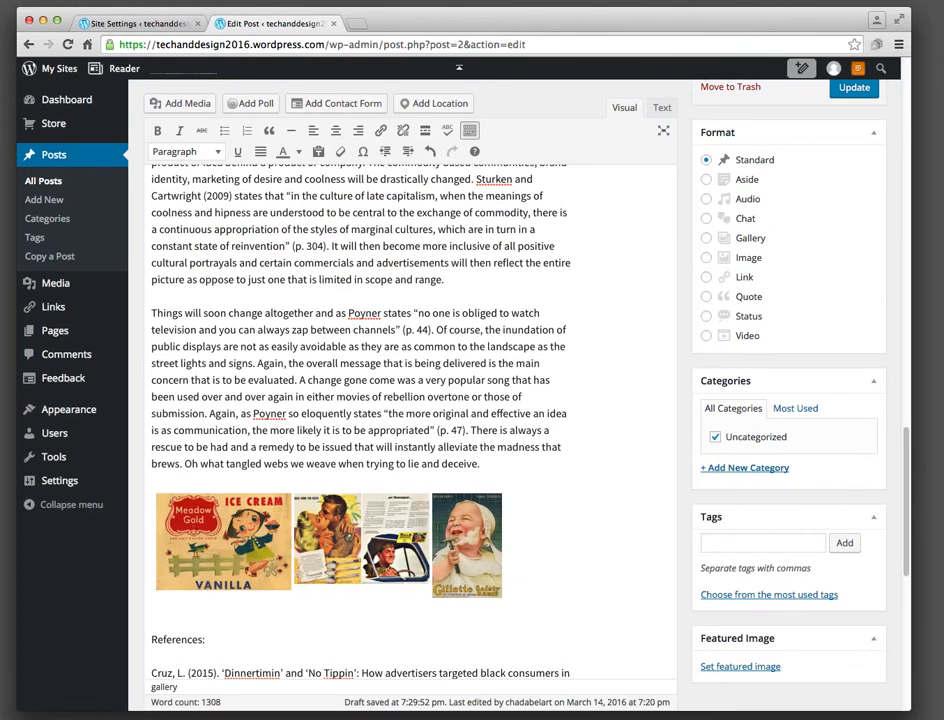
- Add an empty paragraph after the last entry in the References list at the end of the post
scroll(302, 572, down, 3)
scroll(264, 572, up, 1)
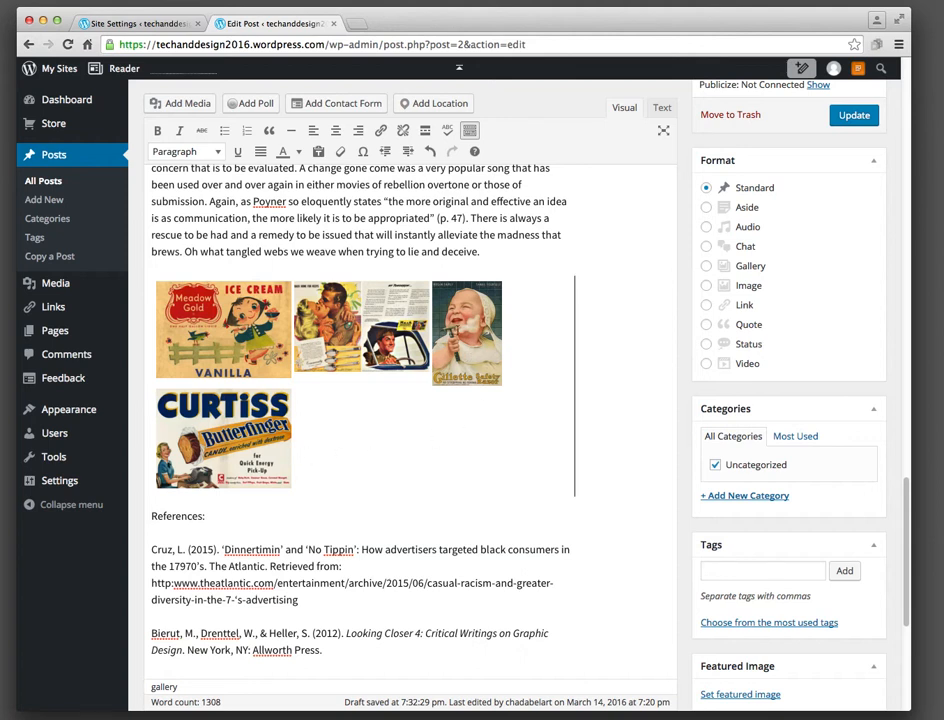
scroll(270, 421, up, 5)
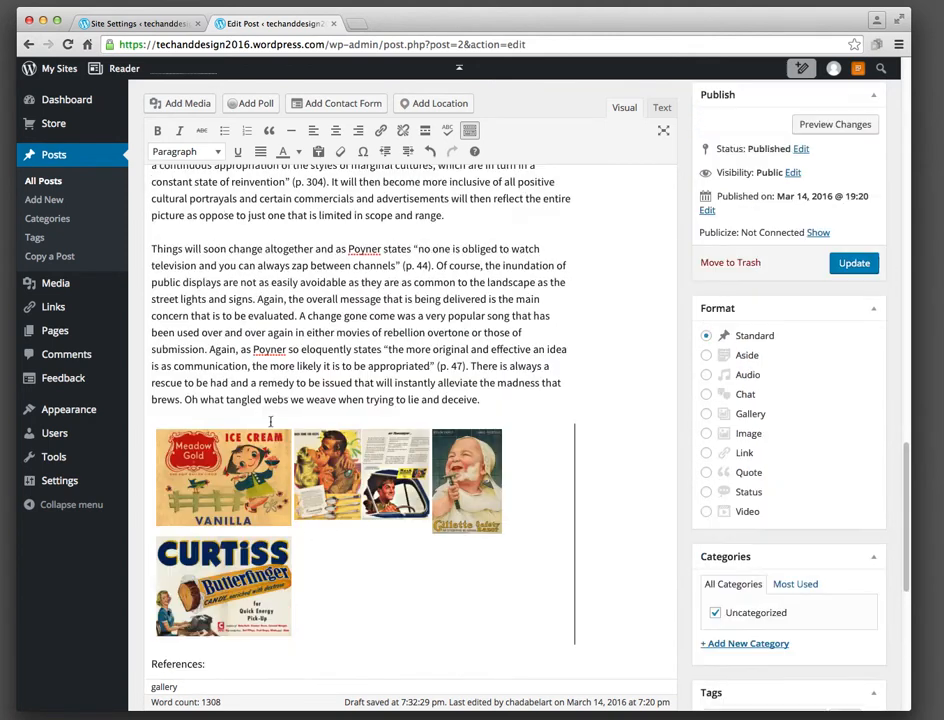
scroll(270, 421, down, 10)
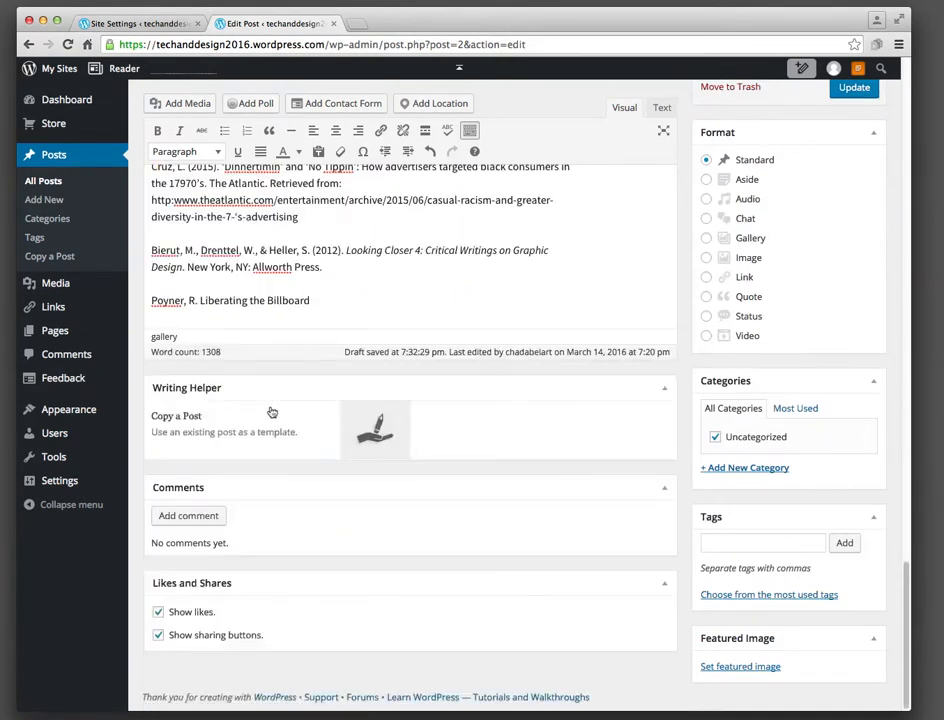
scroll(267, 407, up, 2)
click(328, 373)
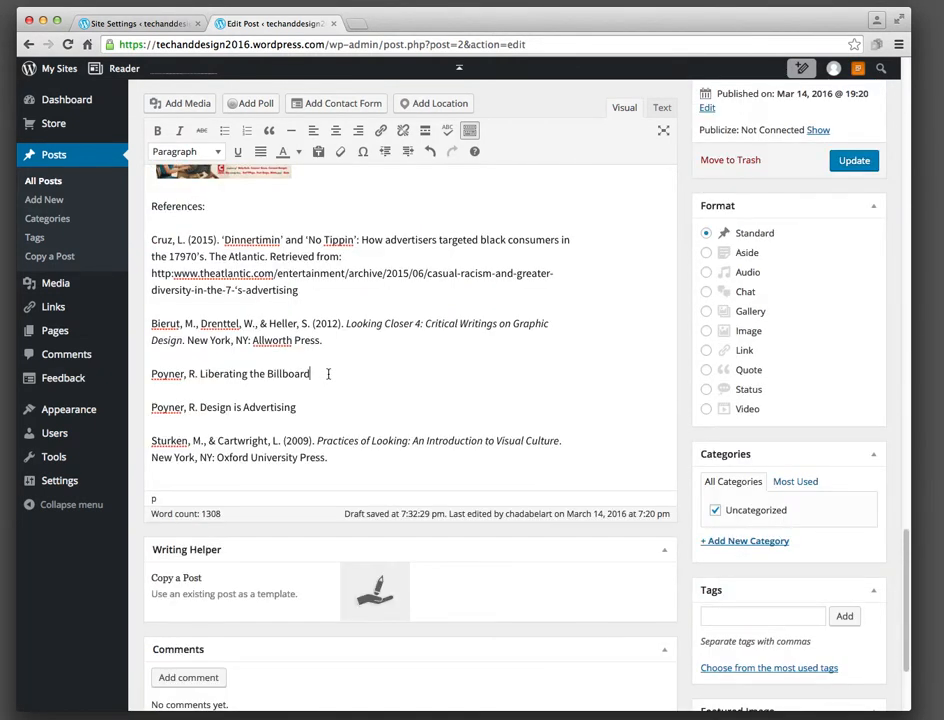
scroll(336, 443, down, 1)
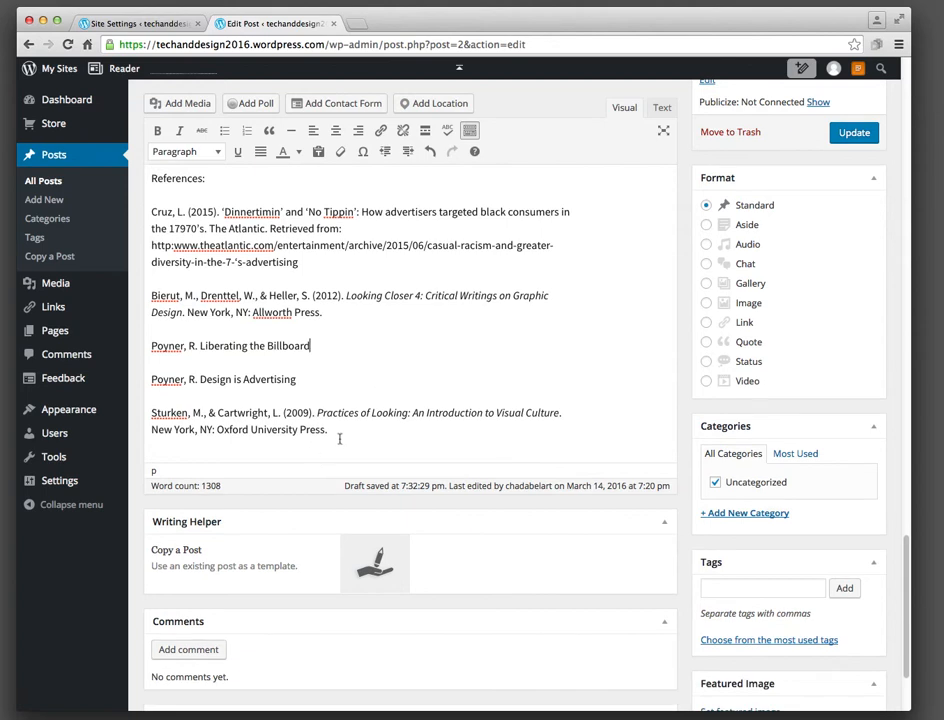
key(Return)
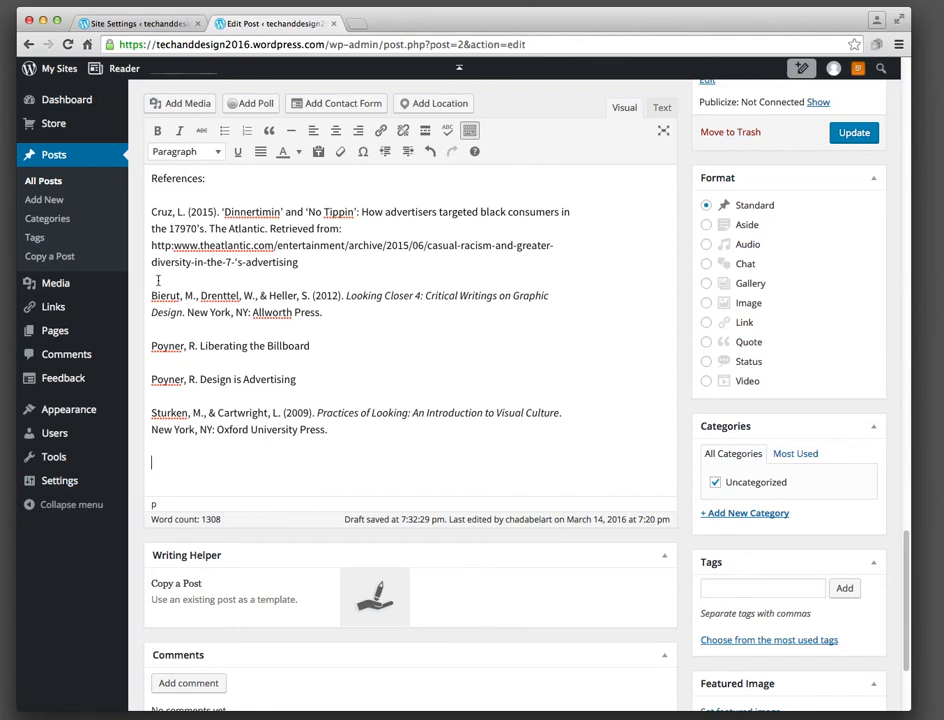
- Upload the 2.52.58 PM, 2.53.06 PM and 2.53.14 PM screenshots from the wordpress folder to the media library
click(177, 105)
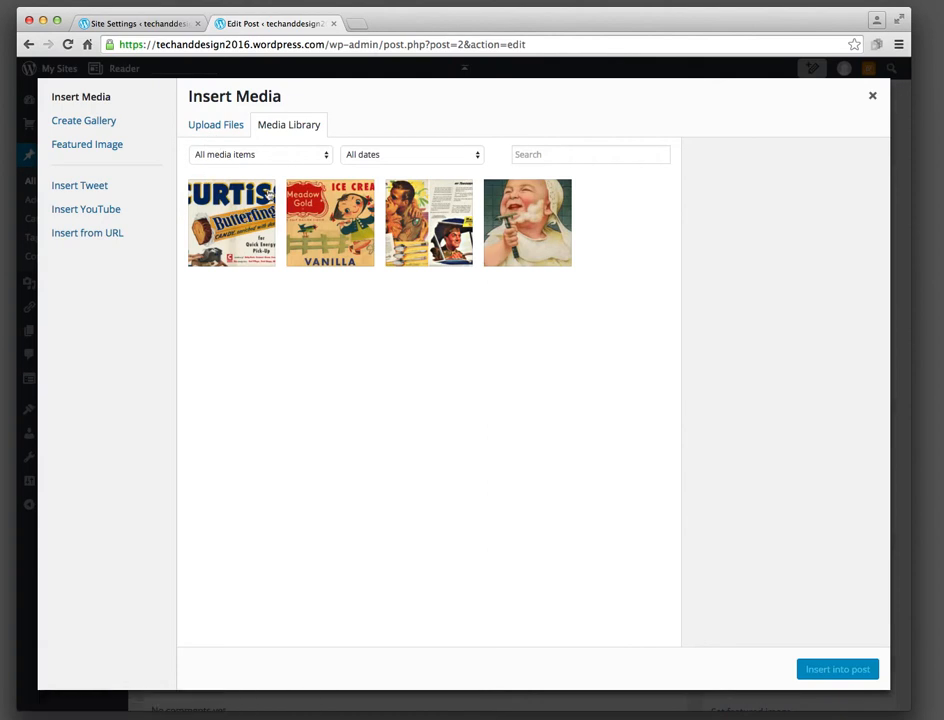
click(228, 126)
click(502, 359)
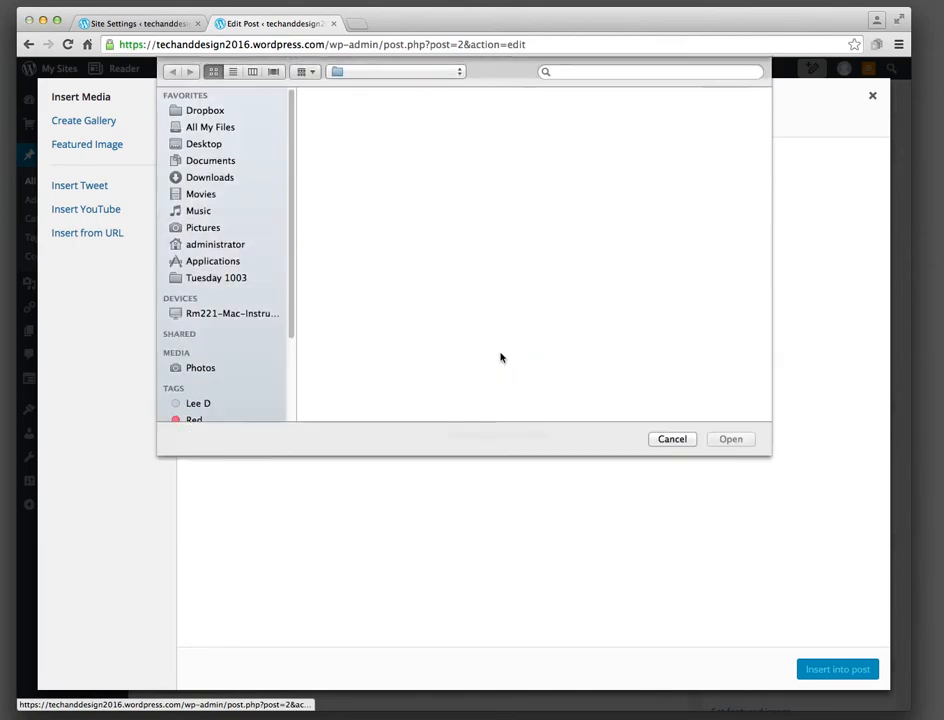
click(720, 118)
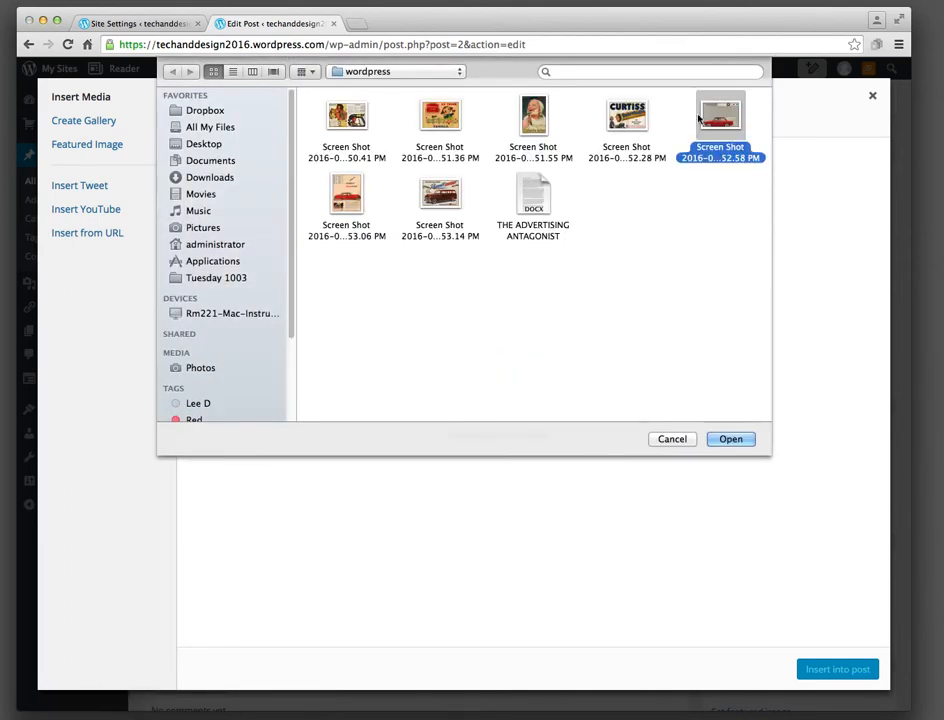
super+click(347, 195)
super+click(440, 195)
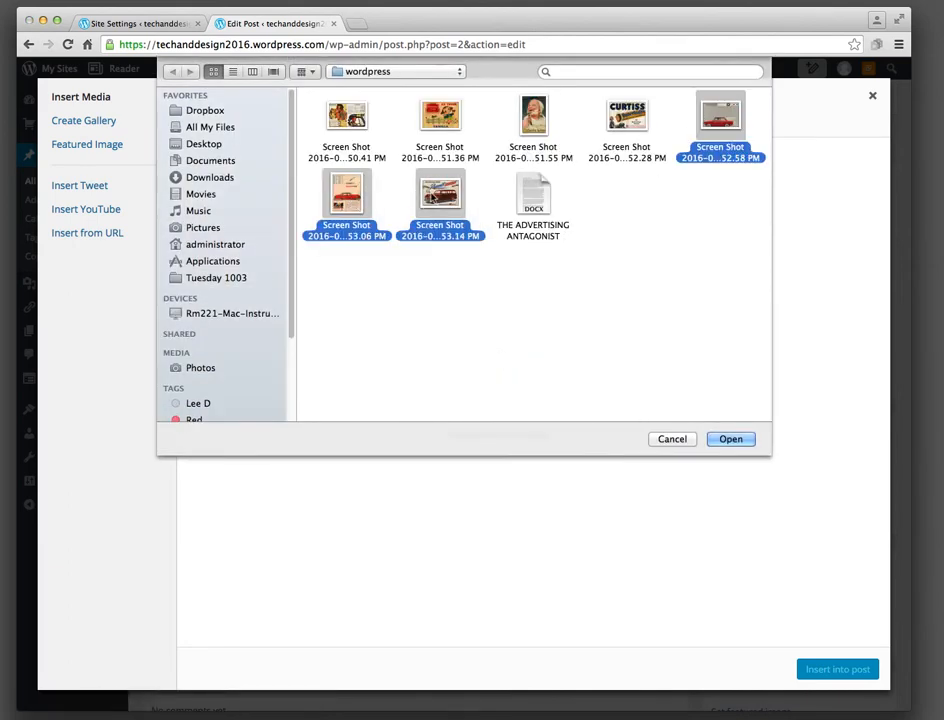
click(729, 439)
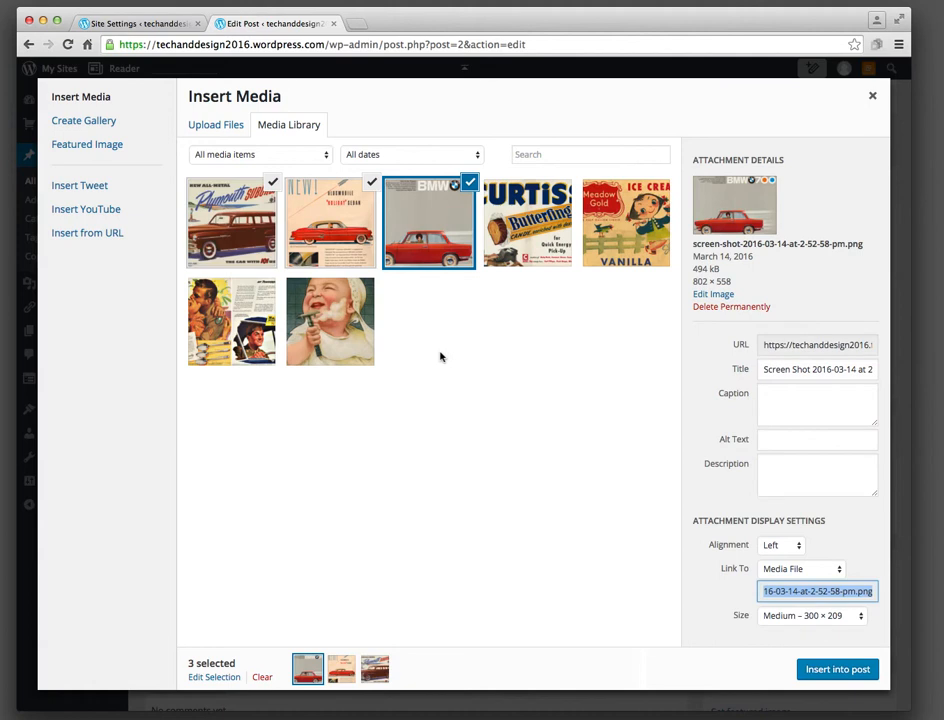
- Insert a gallery of the three uploaded car ads below the references, linked to Media File, with type Tiled Mosaic and size Medium
click(82, 121)
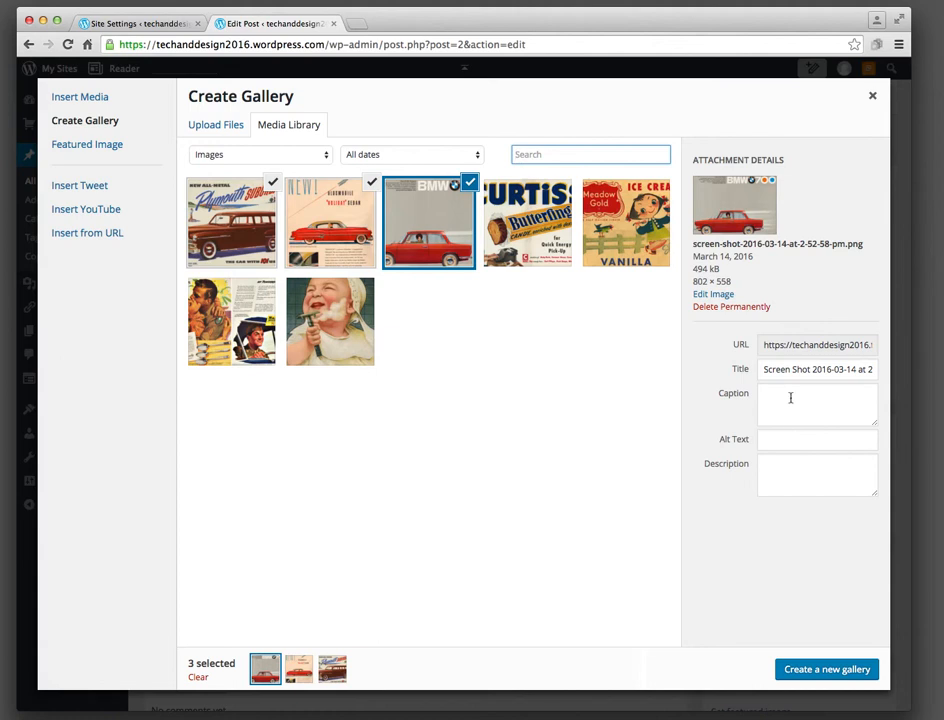
click(826, 670)
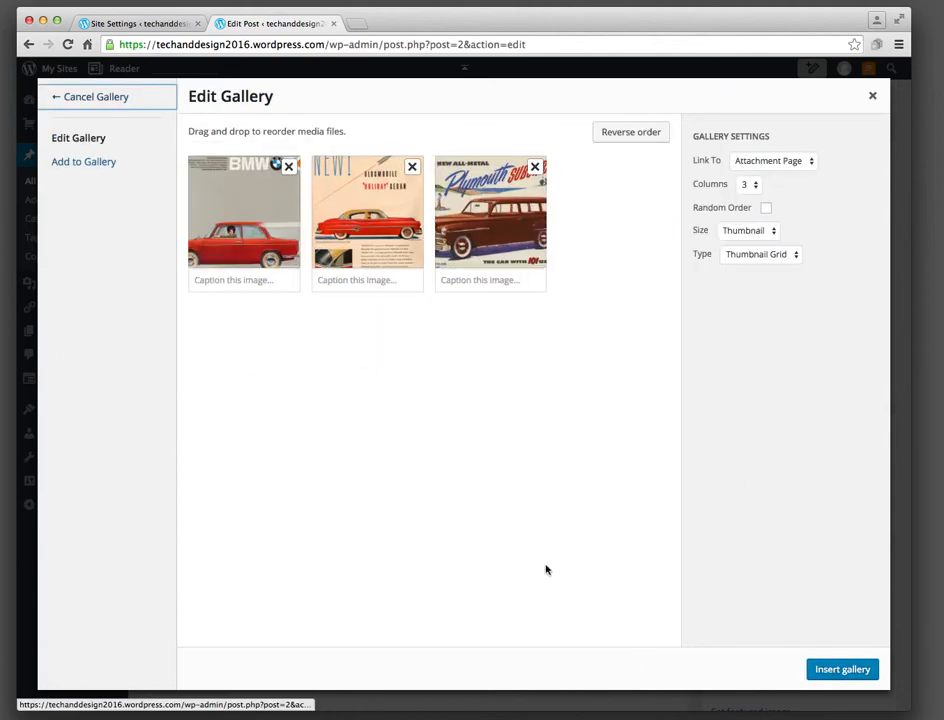
click(778, 161)
click(781, 173)
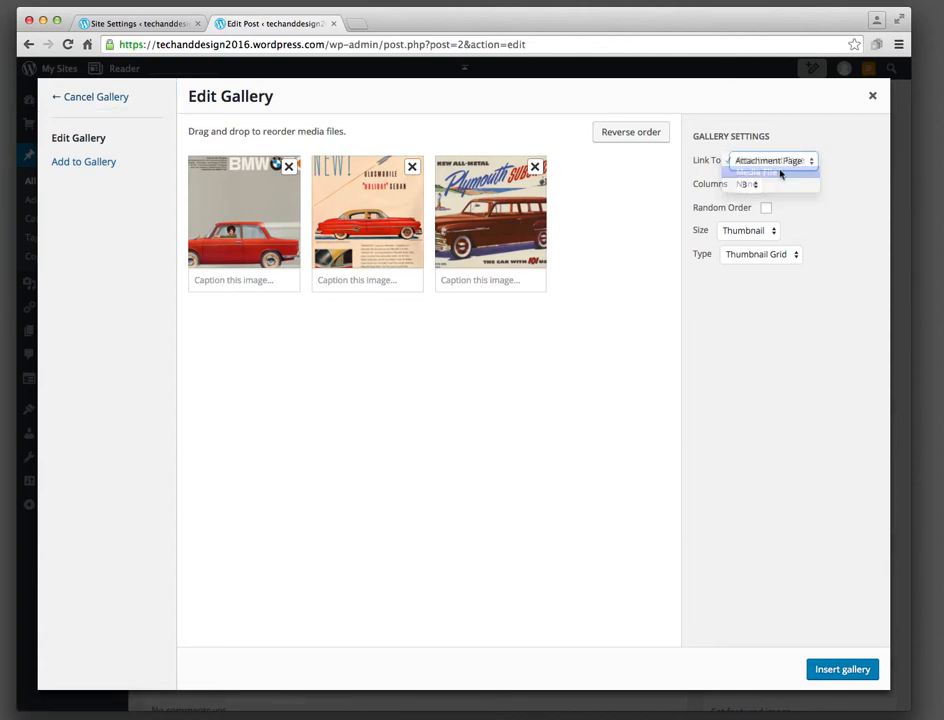
click(788, 255)
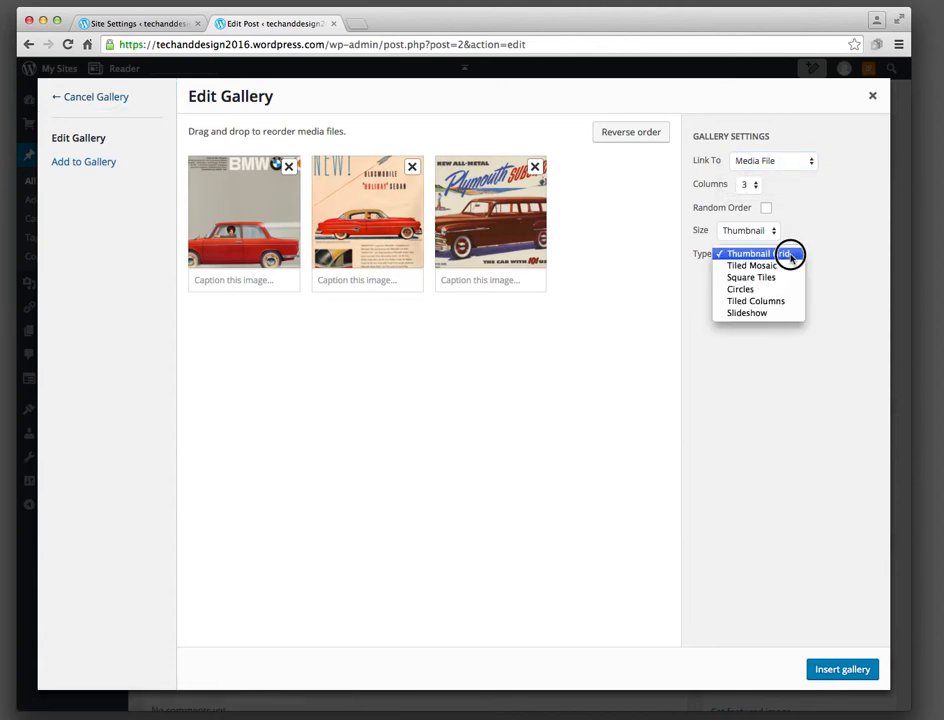
click(733, 265)
click(766, 208)
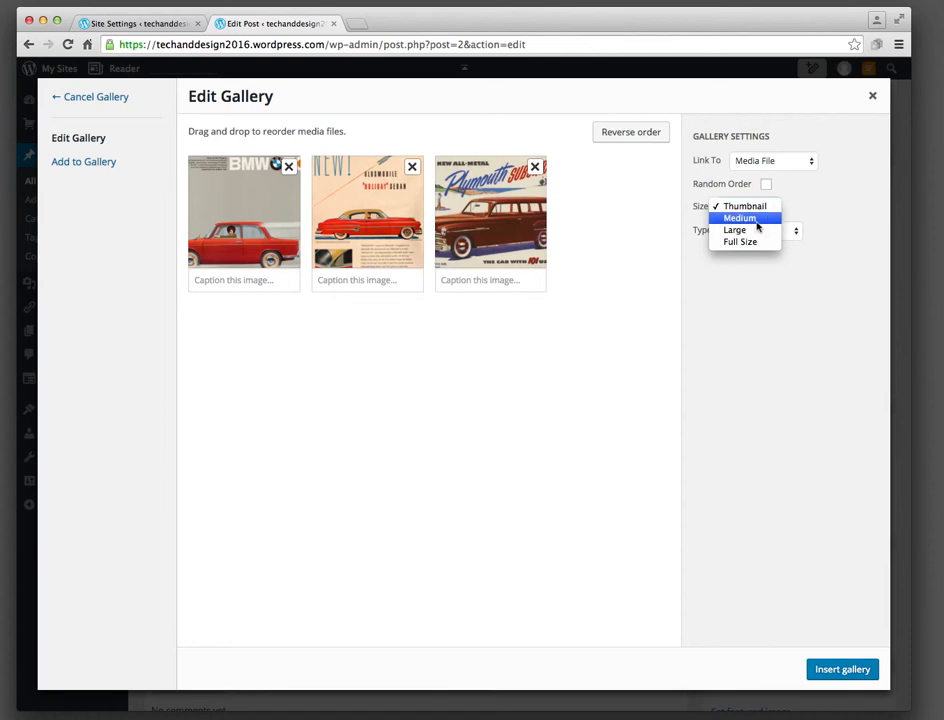
click(757, 225)
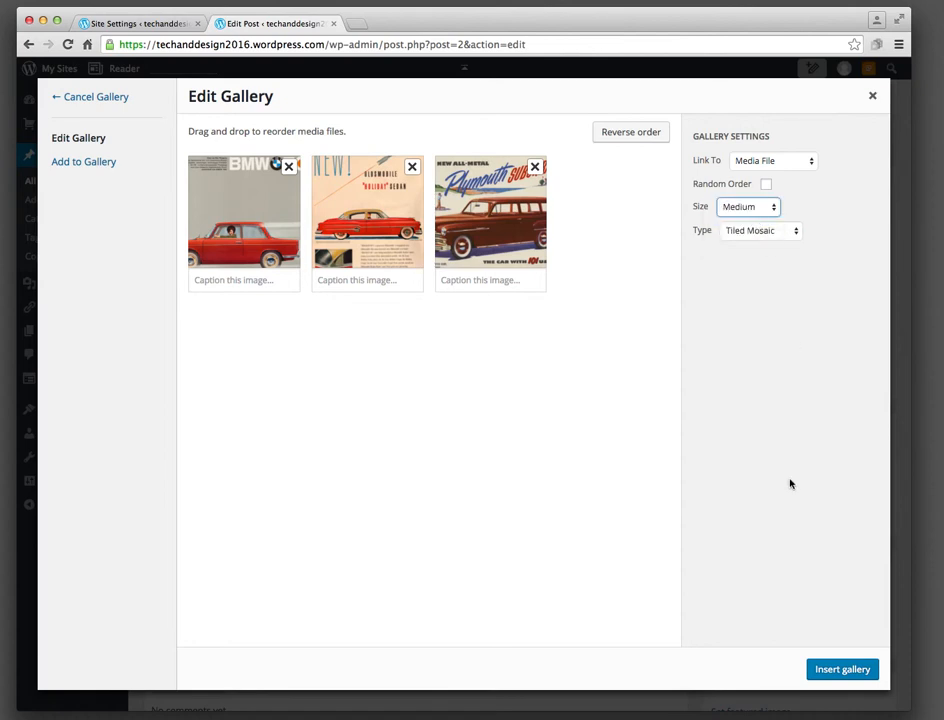
click(828, 674)
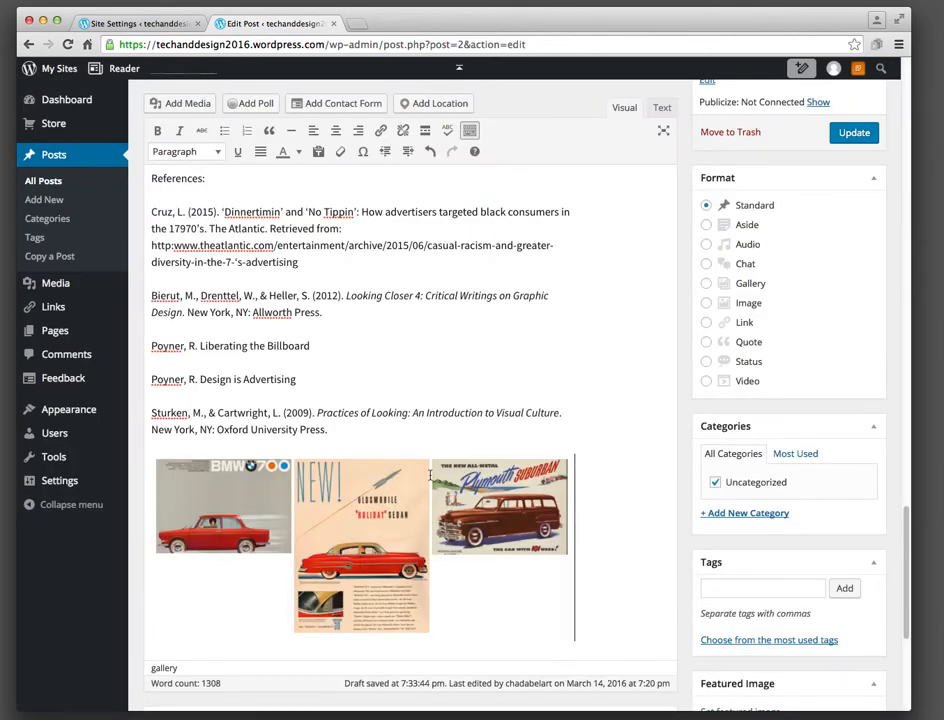
scroll(482, 534, up, 5)
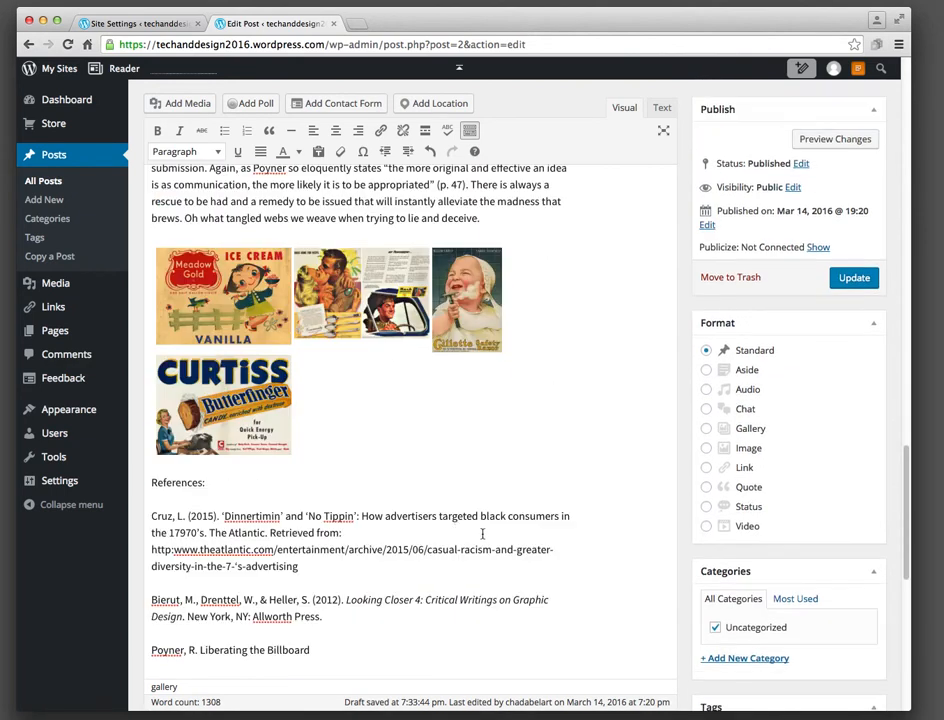
scroll(449, 521, up, 10)
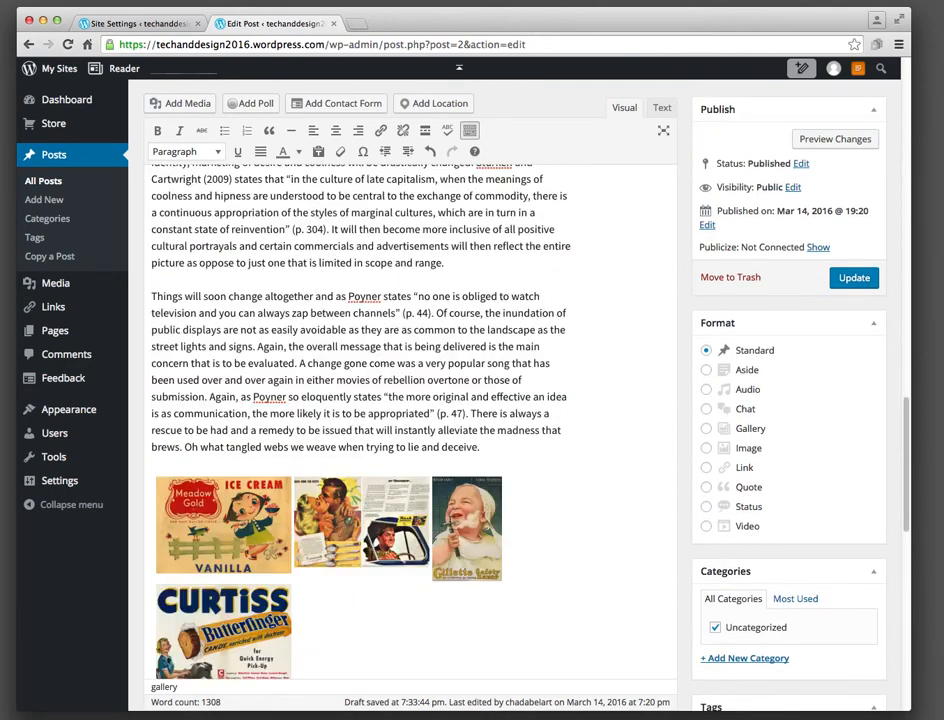
scroll(452, 520, up, 10)
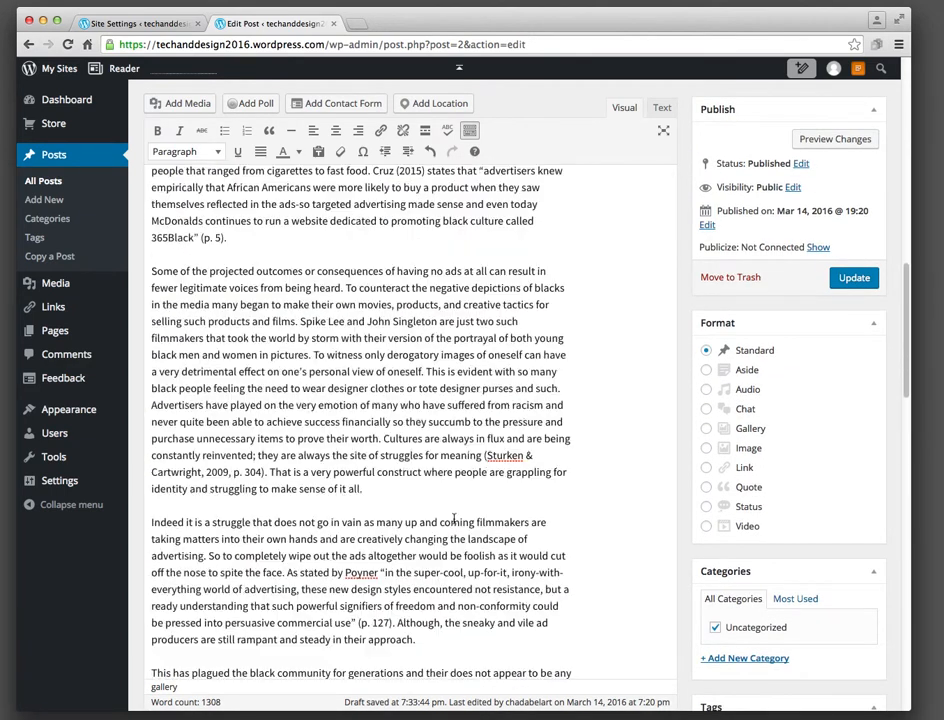
scroll(455, 519, down, 15)
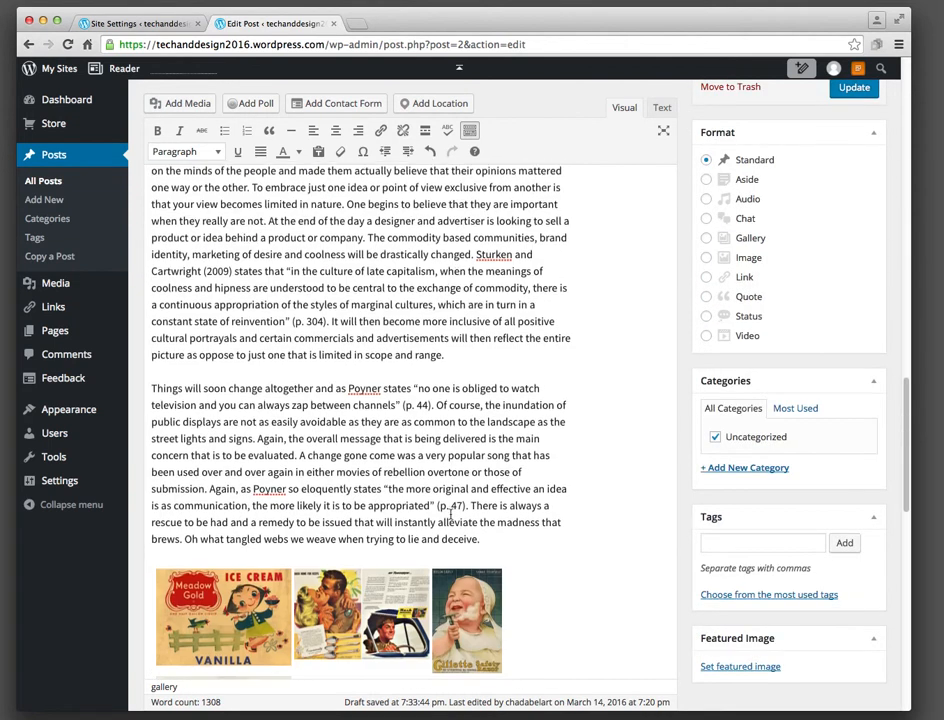
scroll(310, 524, down, 15)
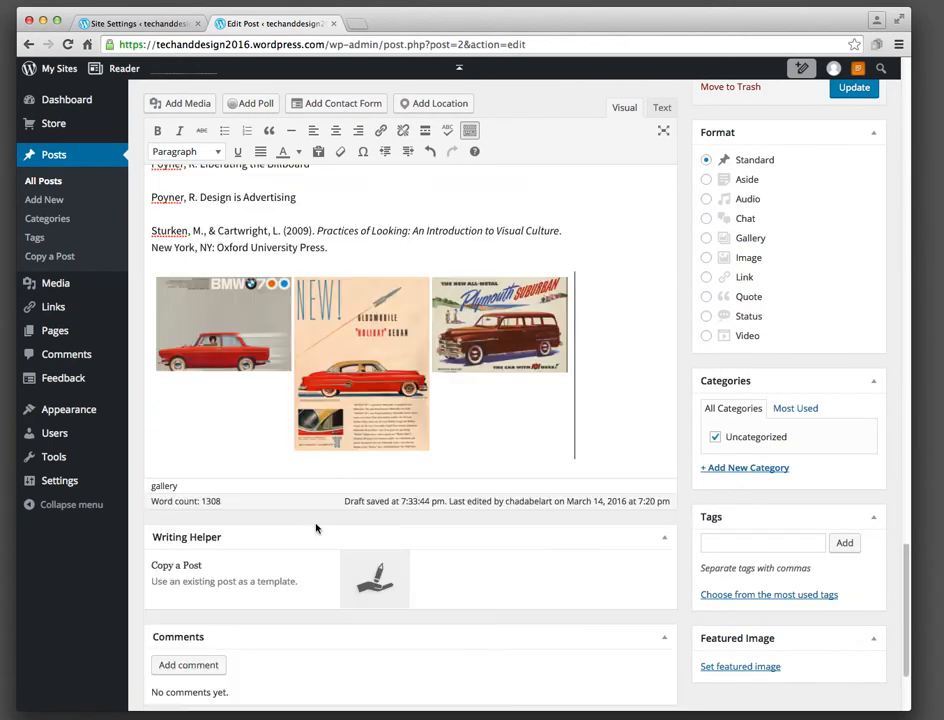
scroll(244, 427, up, 15)
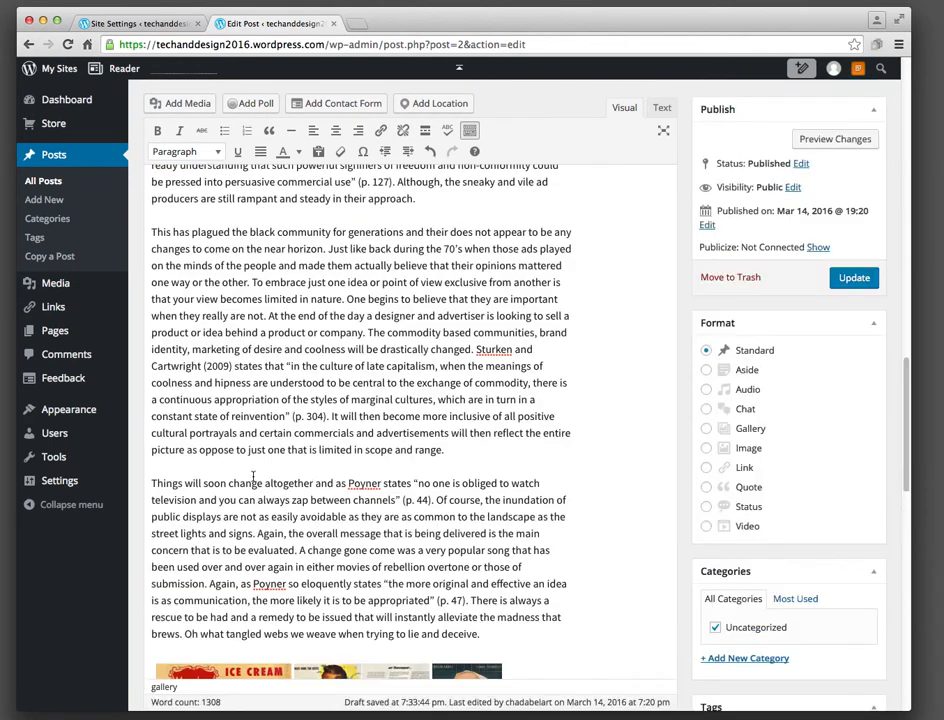
scroll(253, 475, up, 10)
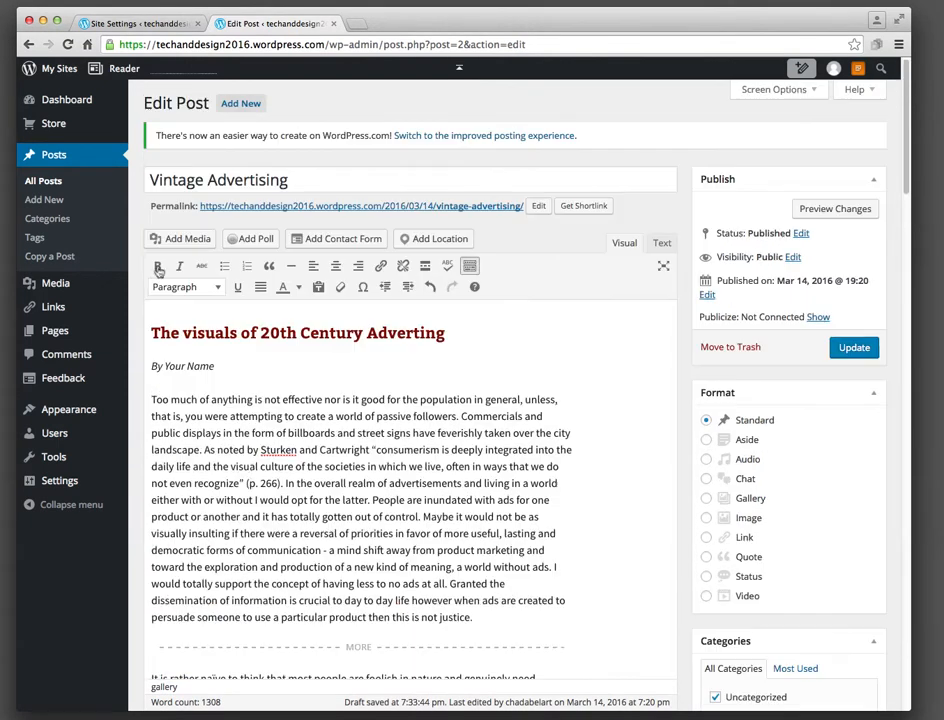
click(153, 316)
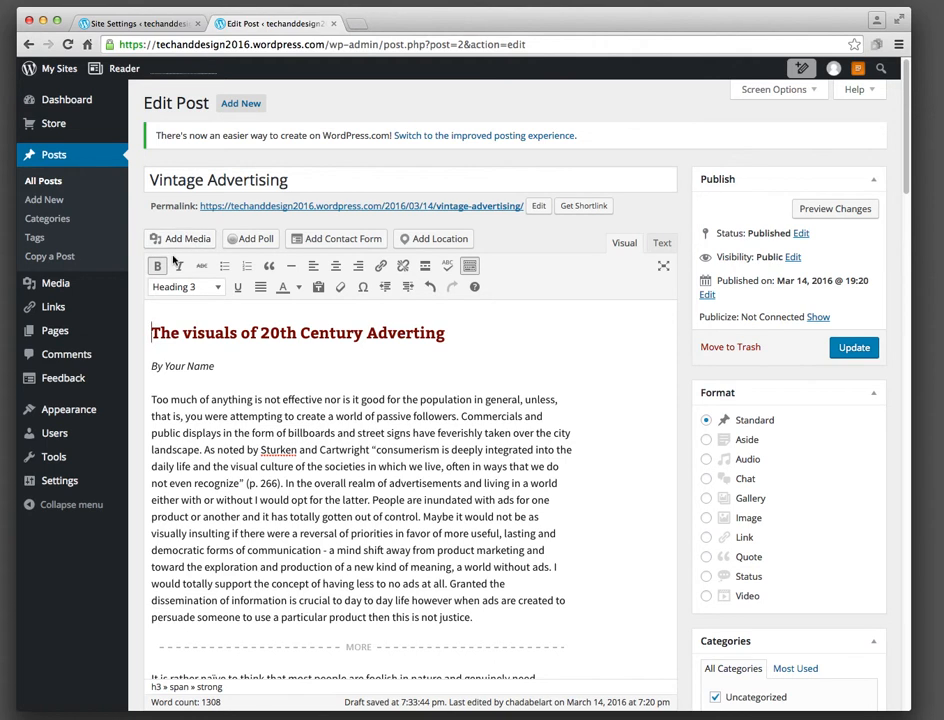
key(Return)
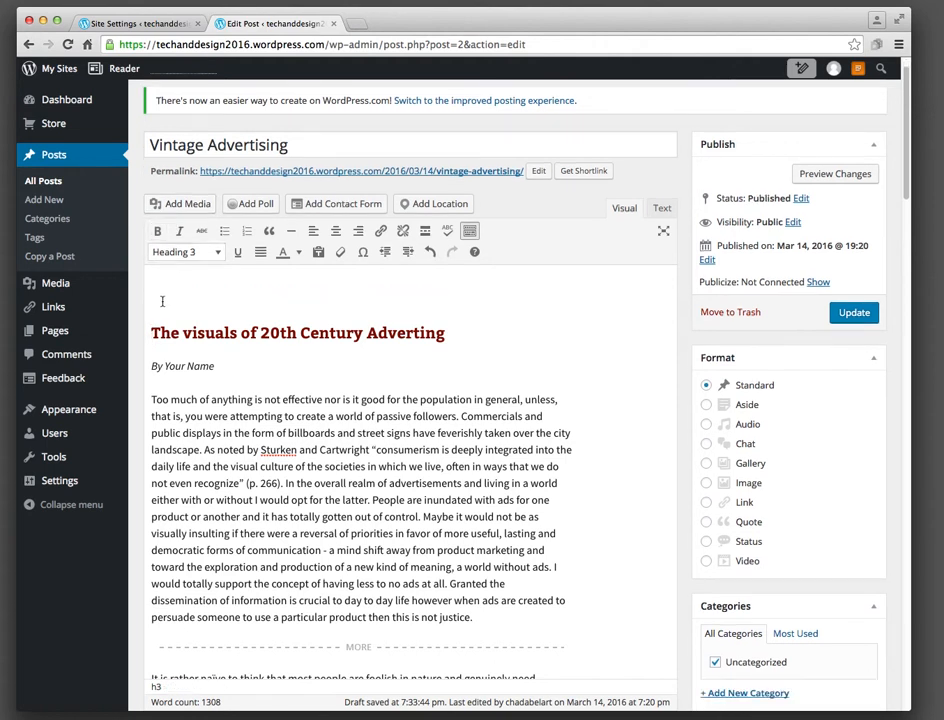
key(BackSpace)
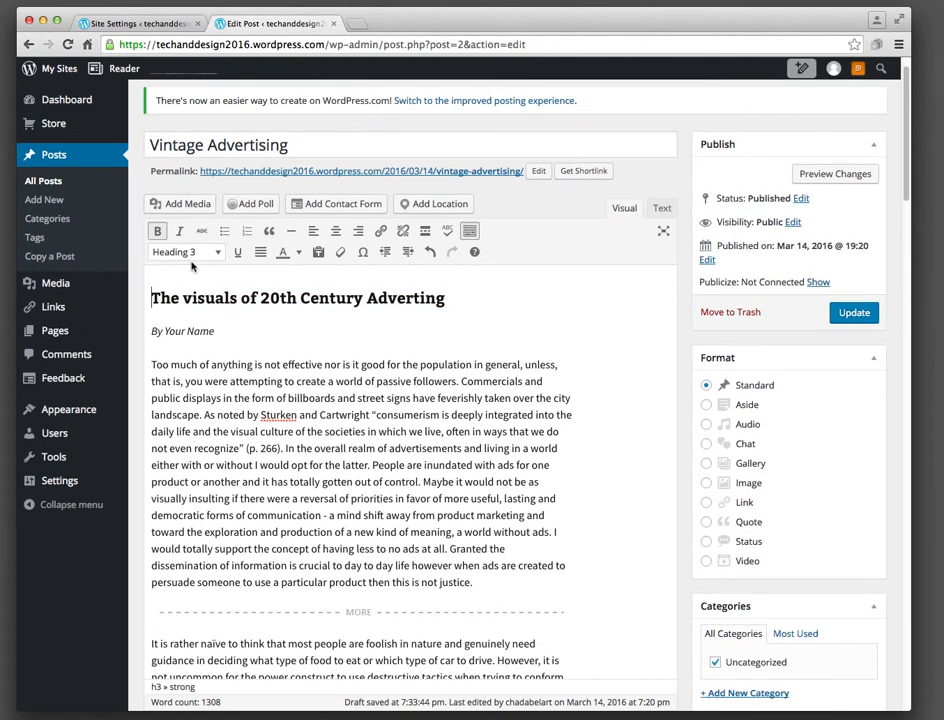
- Set the Meadow Gold vanilla ice cream ad from the media library as the post's featured image
click(152, 203)
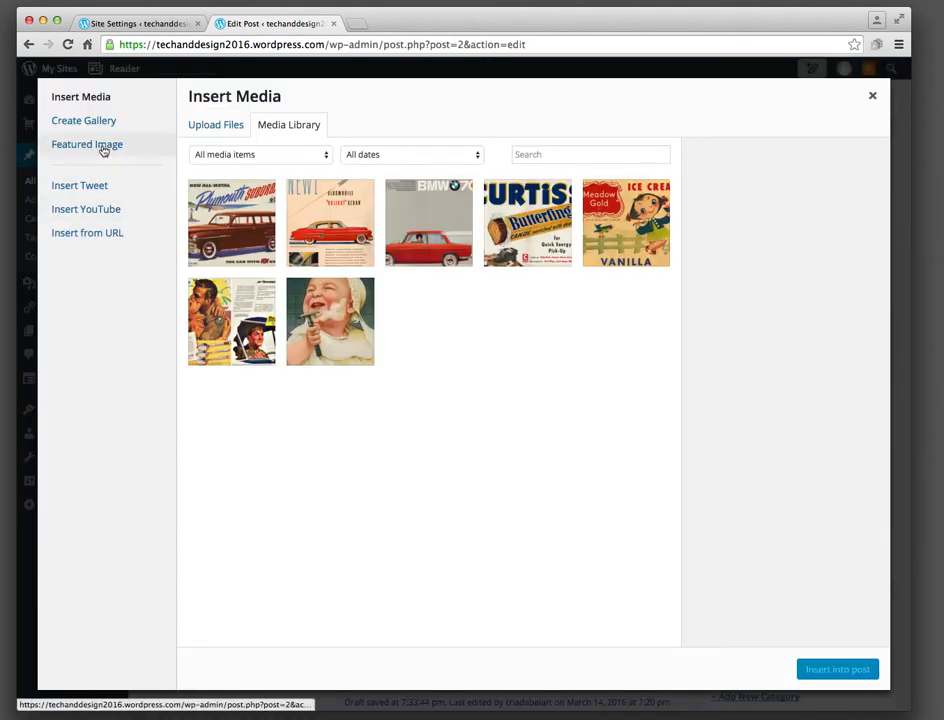
click(104, 150)
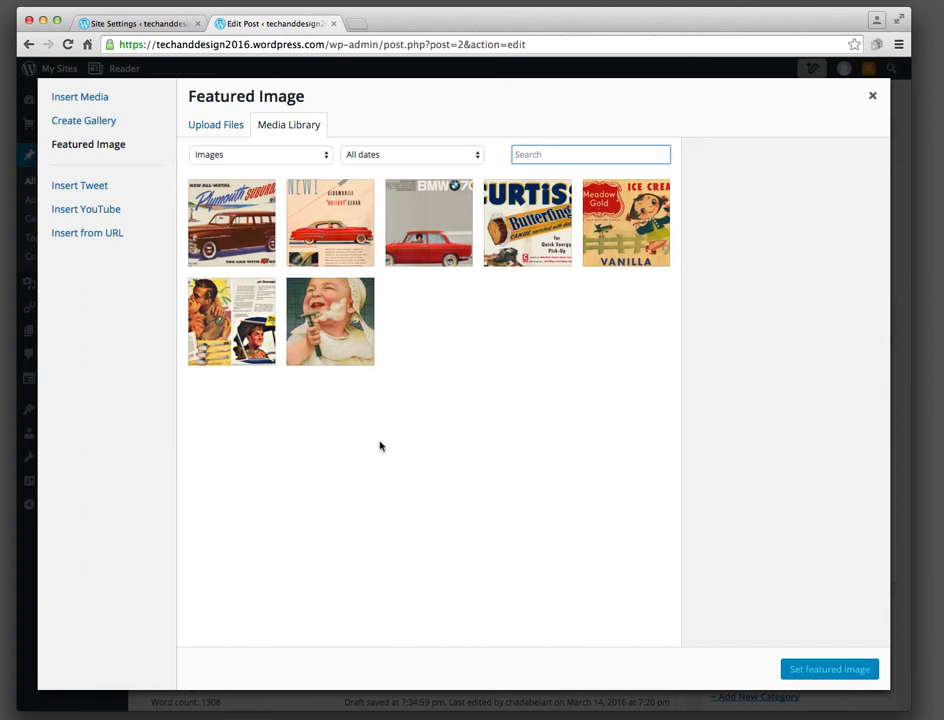
click(622, 222)
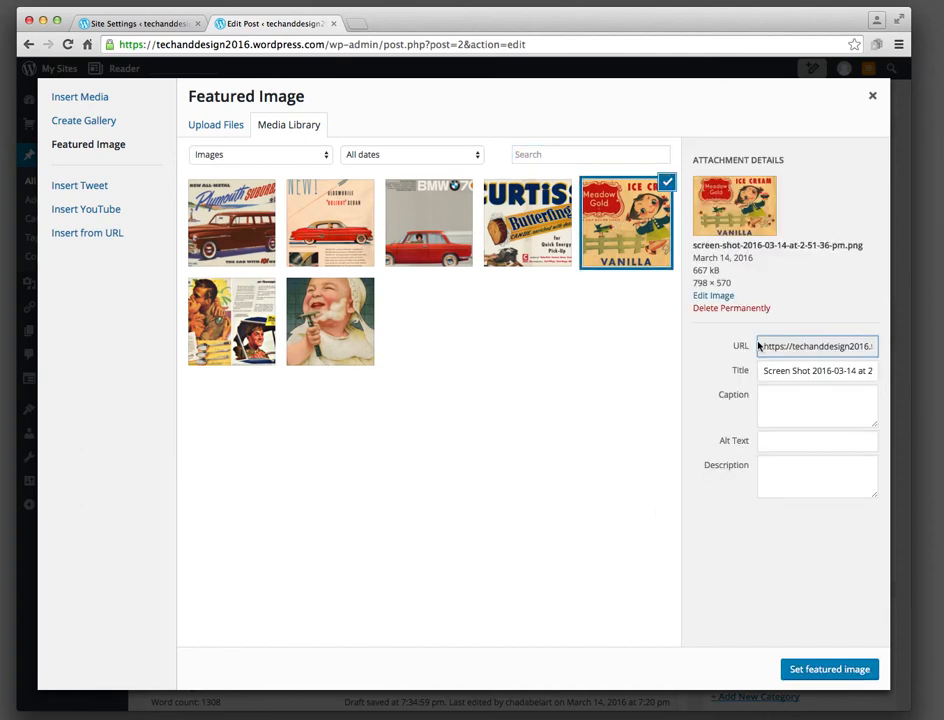
click(828, 671)
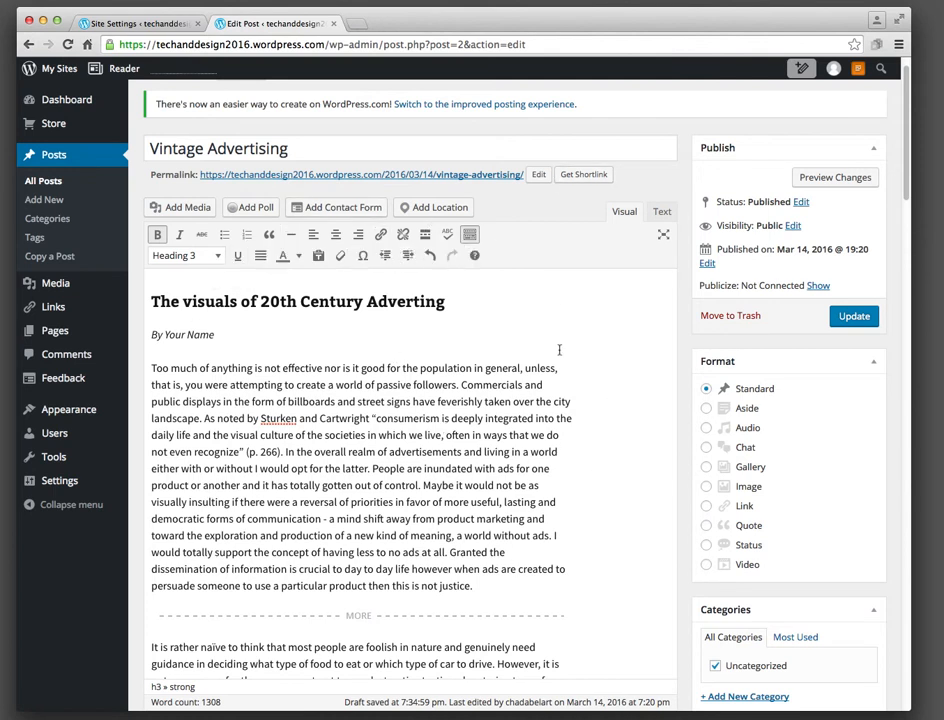
- Update the Vintage Advertising post and open its published page
click(838, 318)
click(850, 317)
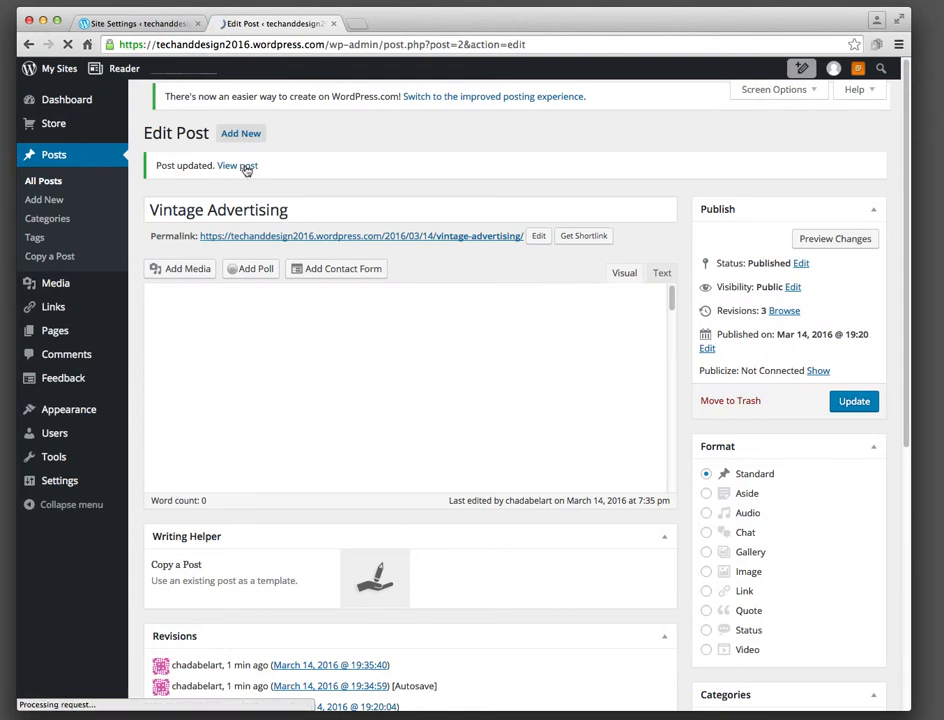
click(246, 170)
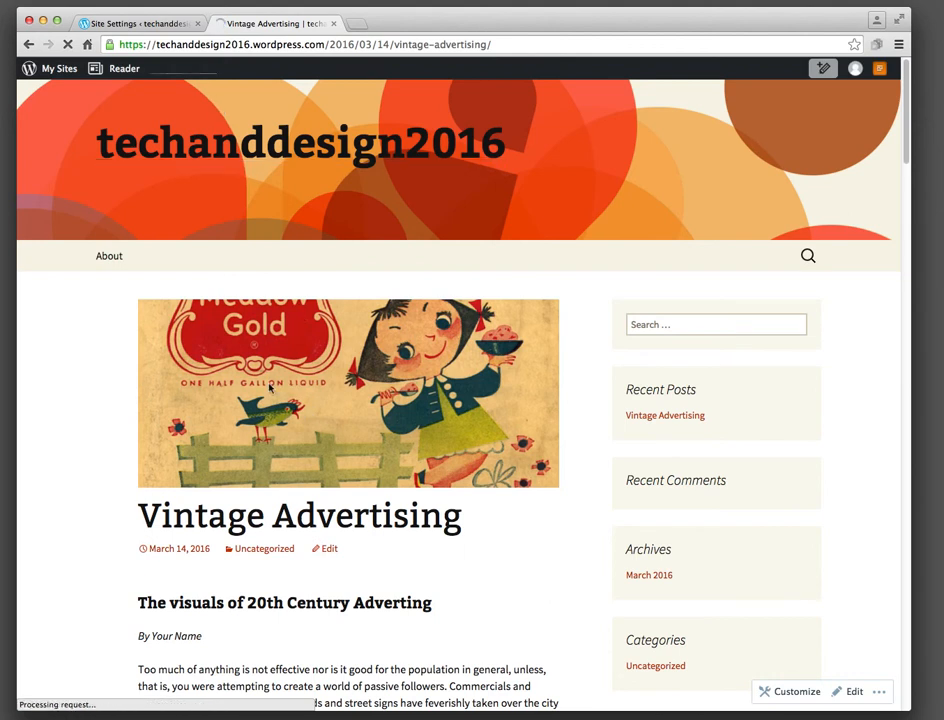
- Check the featured image, the left-aligned razor ad and the slideshow on the published page, advancing through several slides
scroll(201, 421, down, 1)
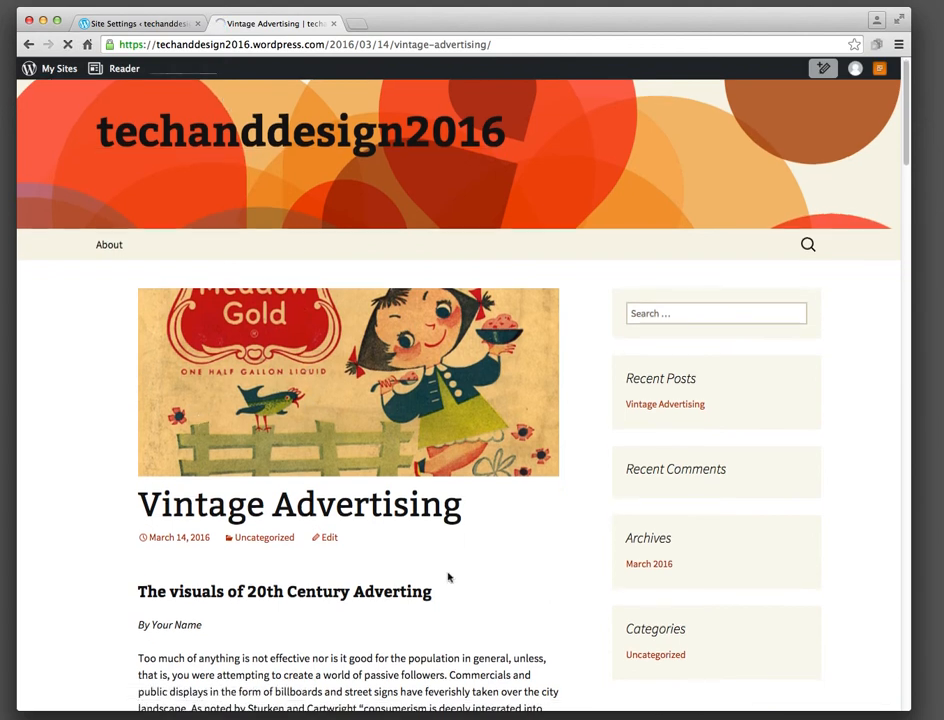
scroll(326, 520, down, 2)
scroll(225, 378, down, 5)
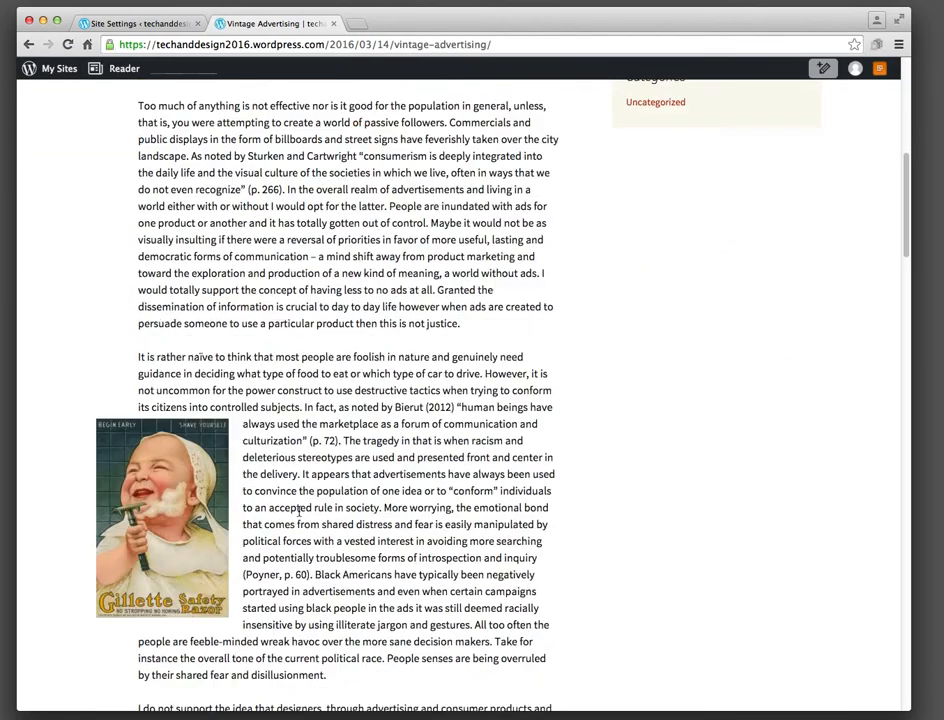
scroll(190, 500, down, 6)
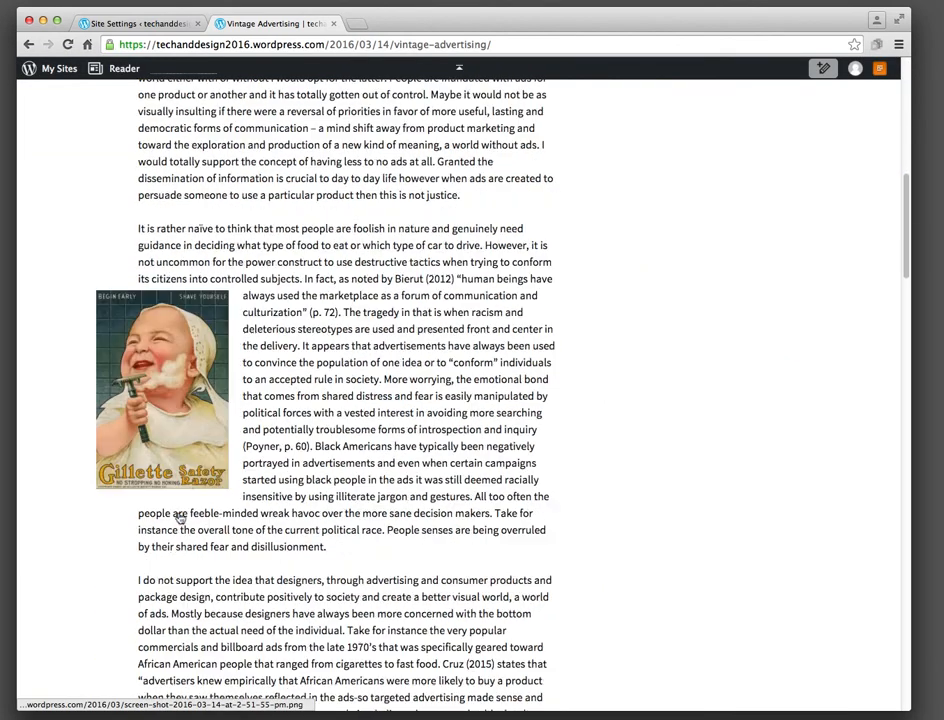
scroll(182, 511, down, 7)
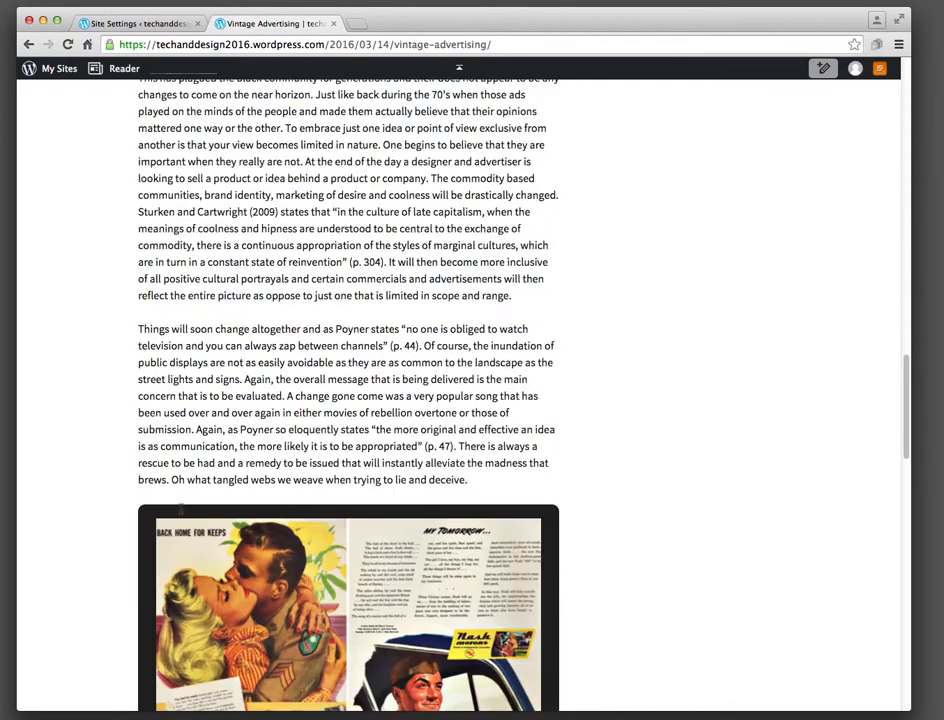
scroll(219, 604, down, 3)
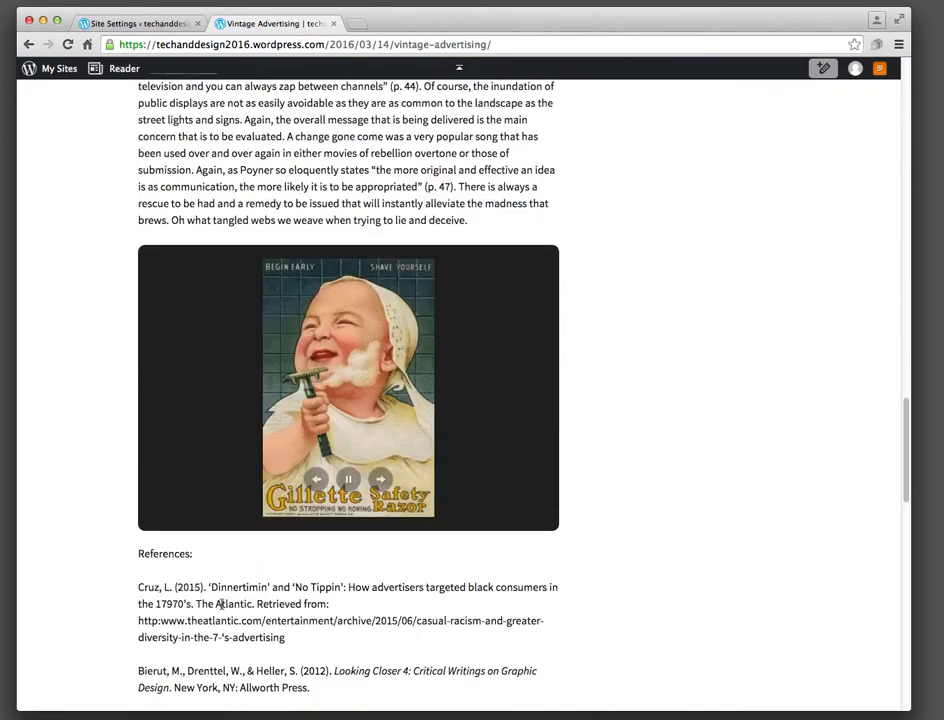
click(381, 481)
click(381, 480)
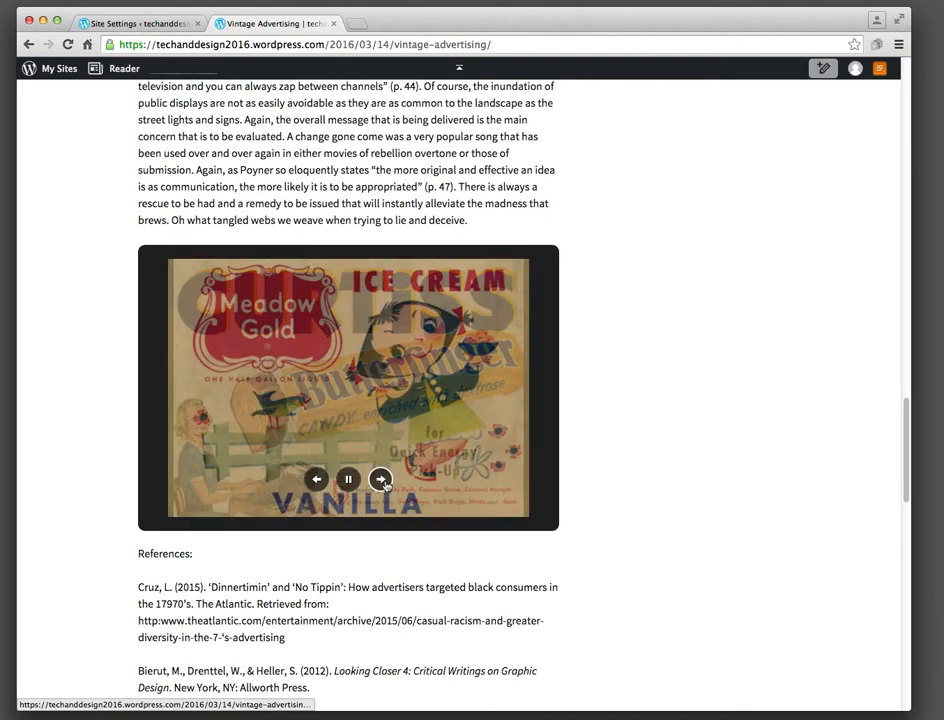
click(380, 479)
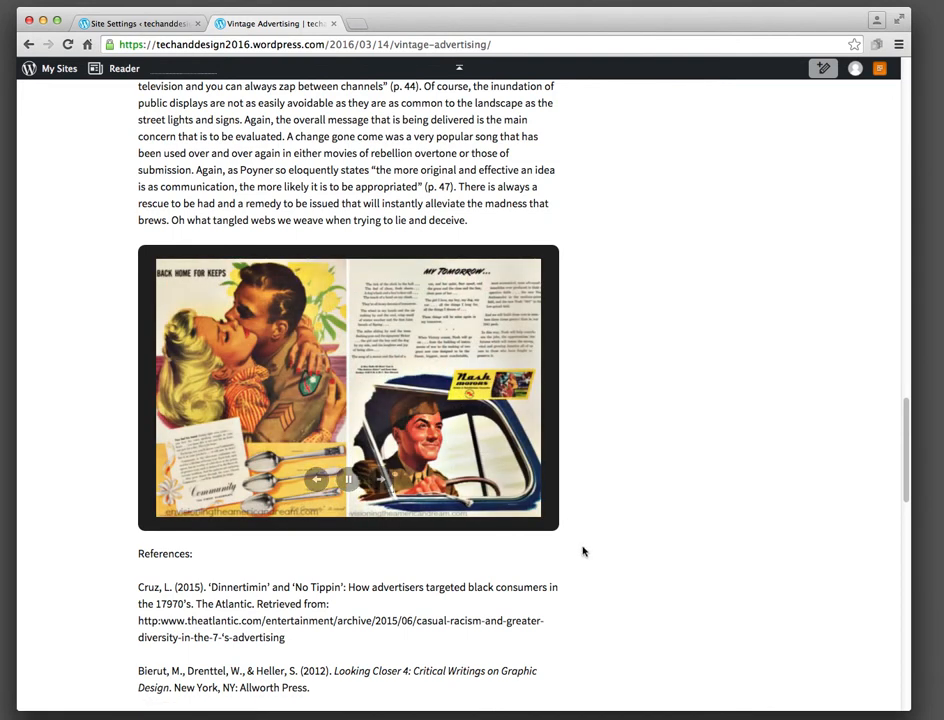
- Examine the tiled mosaic of car ads below the references and make the browser window slightly smaller
scroll(571, 558, down, 5)
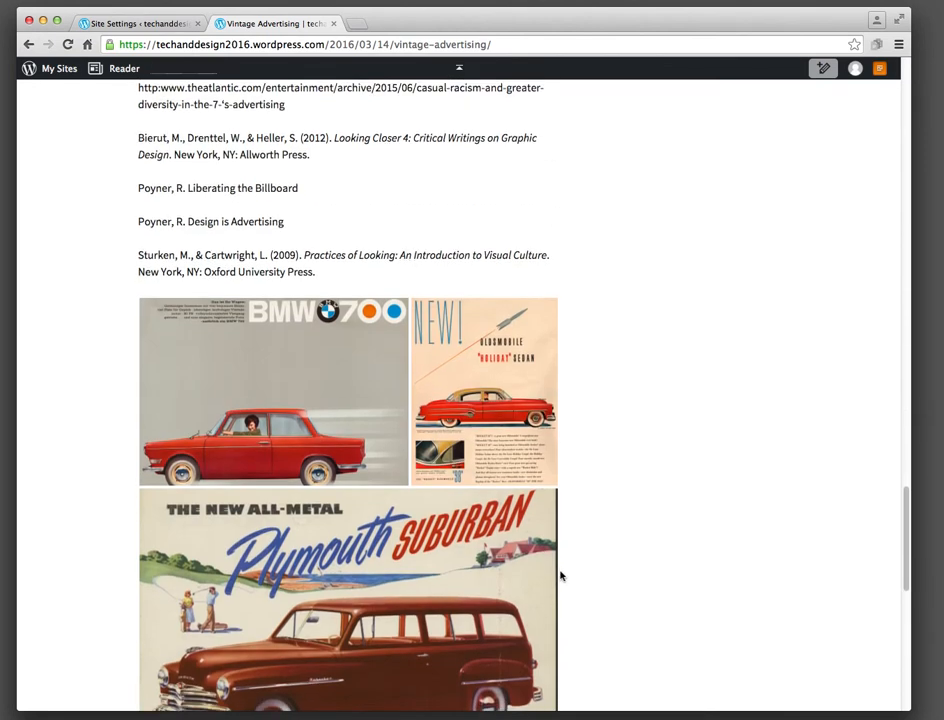
scroll(560, 574, down, 2)
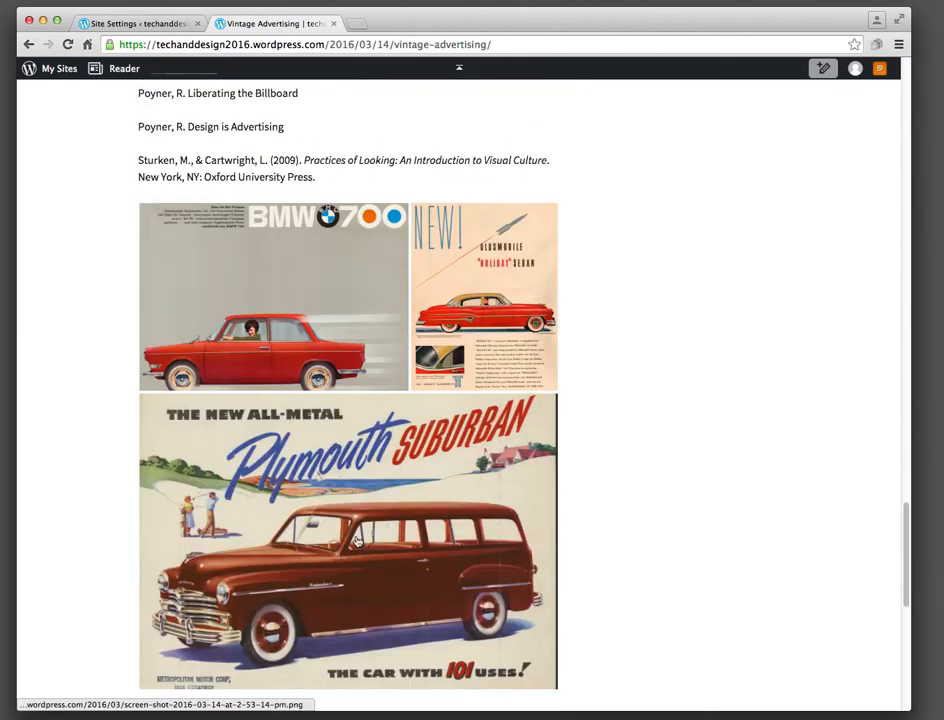
click(905, 707)
drag(905, 707, 886, 660)
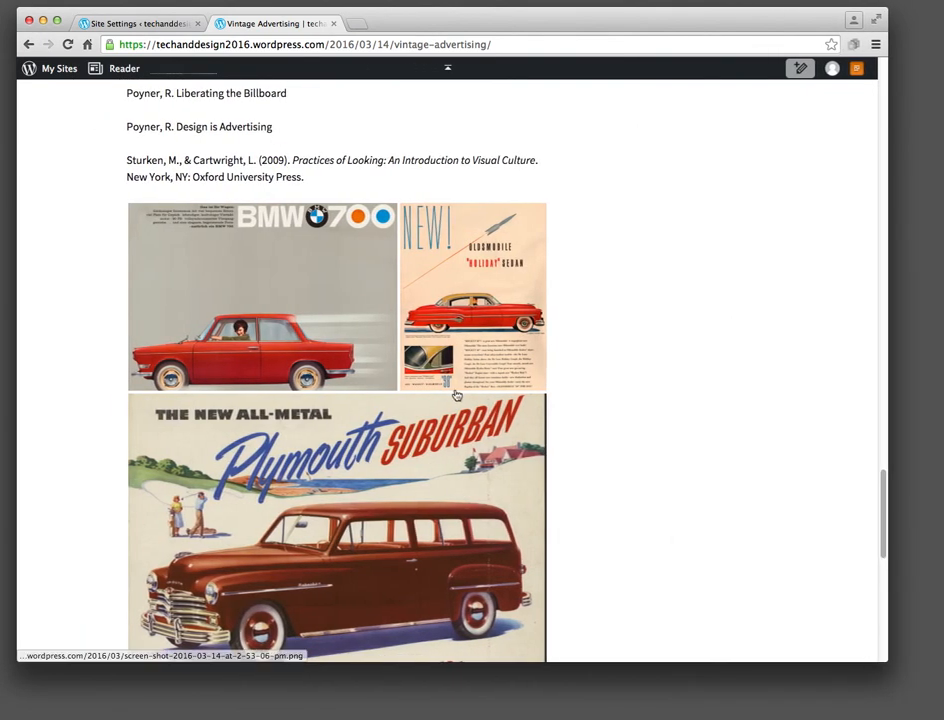
scroll(456, 396, up, 20)
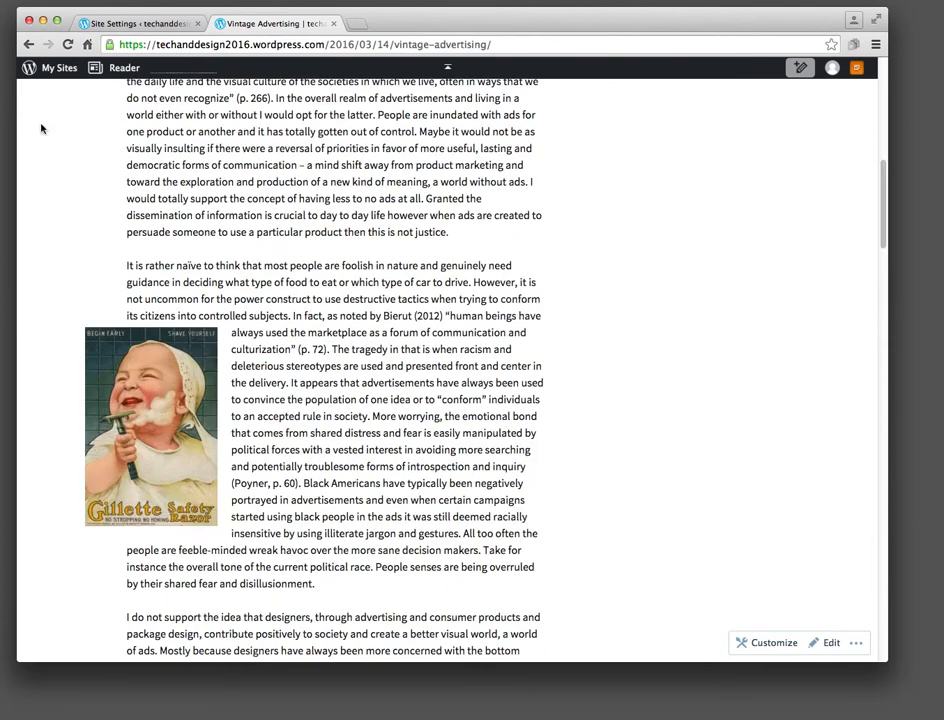
- Open the WP Admin list of other importers from the site's import settings
mouse_move(59, 68)
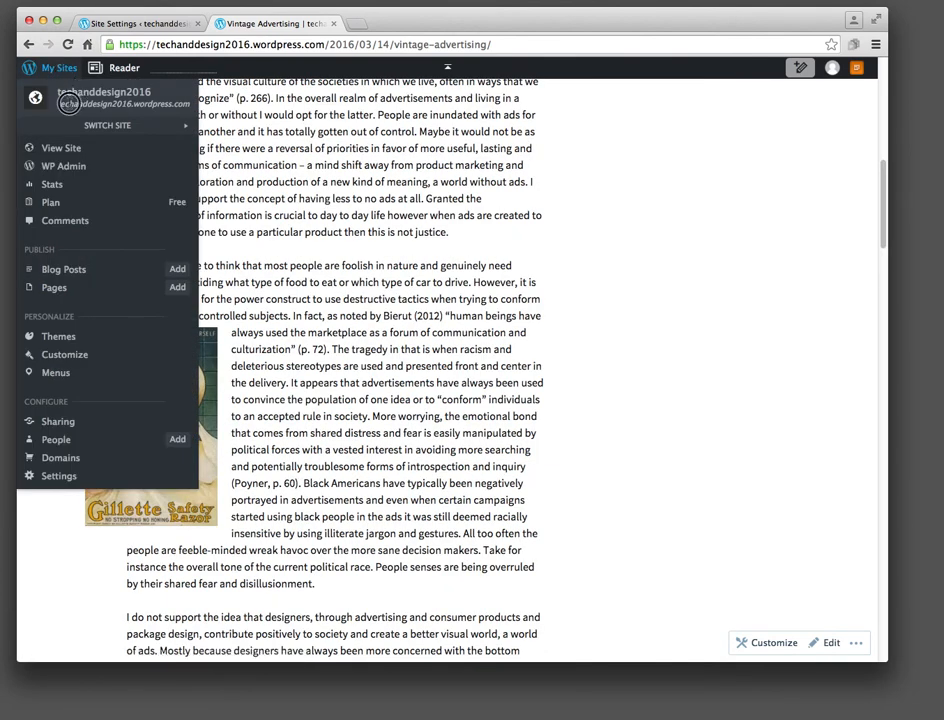
click(54, 69)
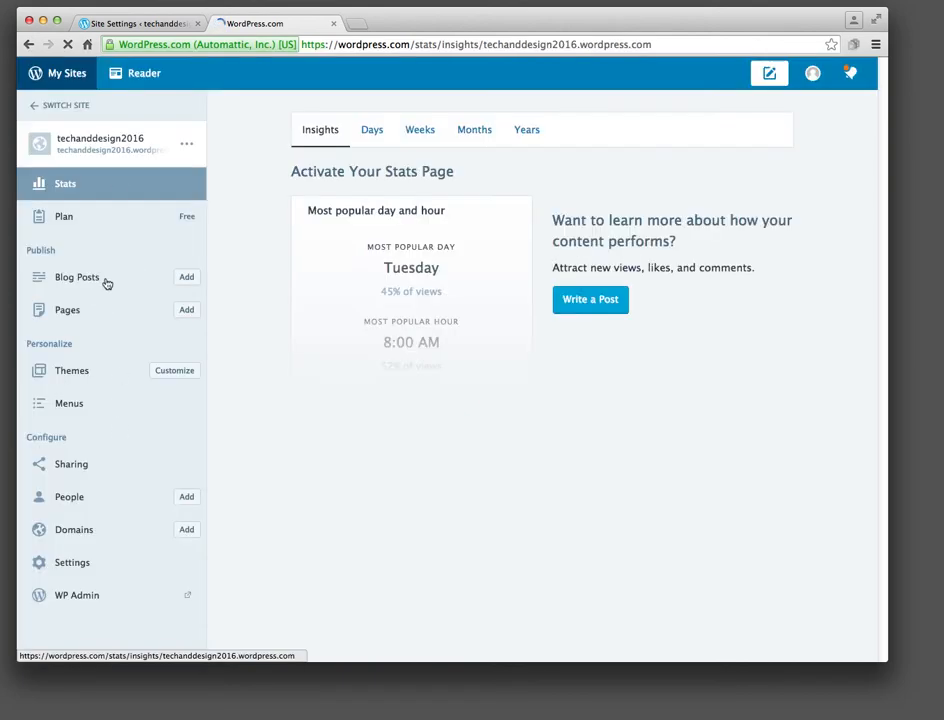
click(66, 566)
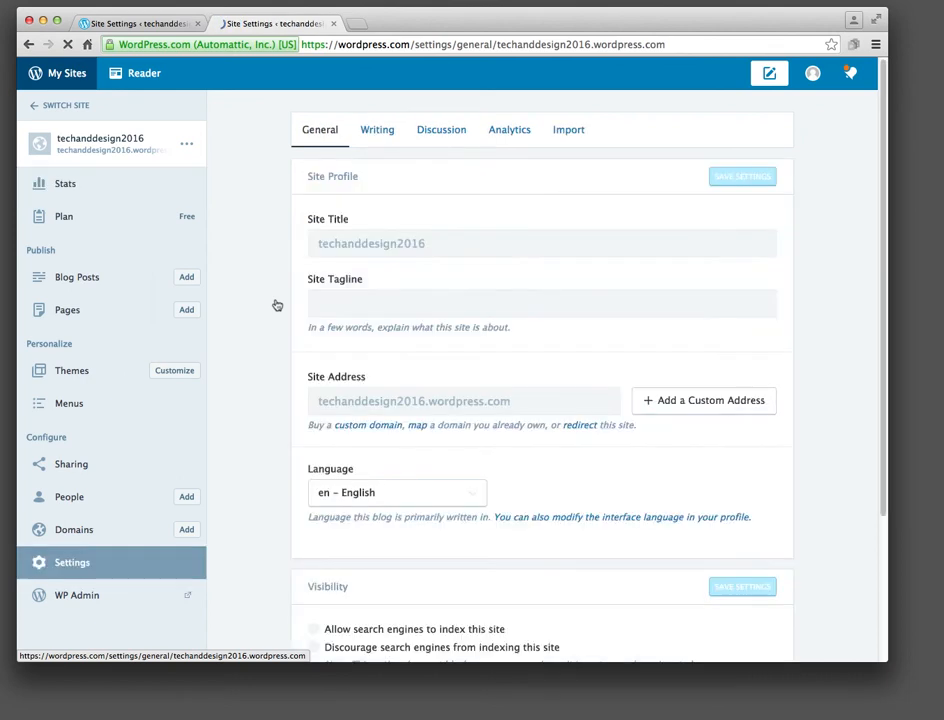
click(570, 132)
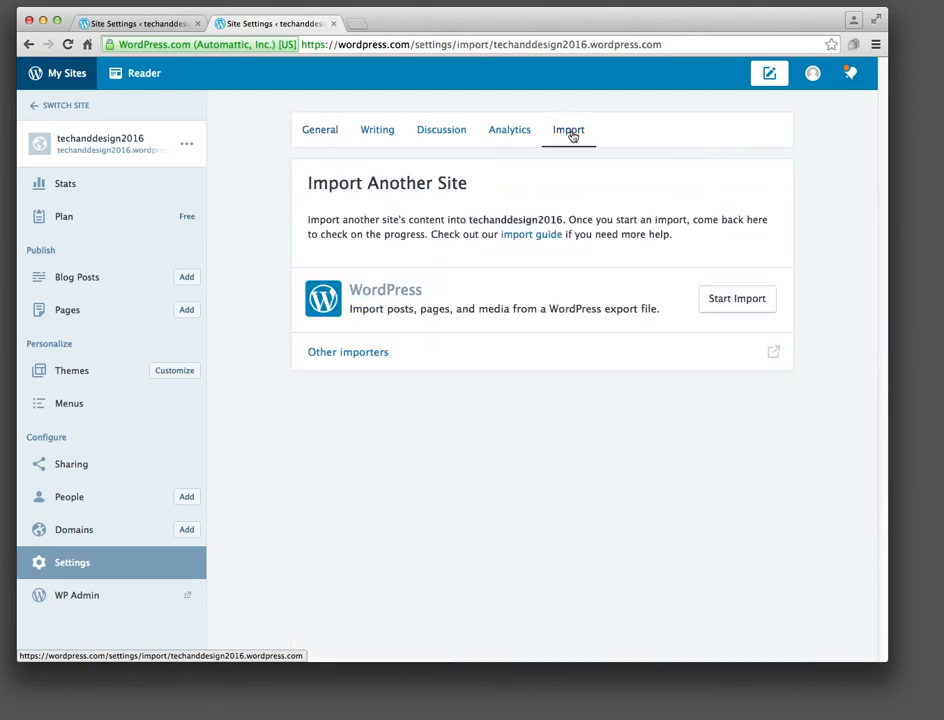
click(356, 357)
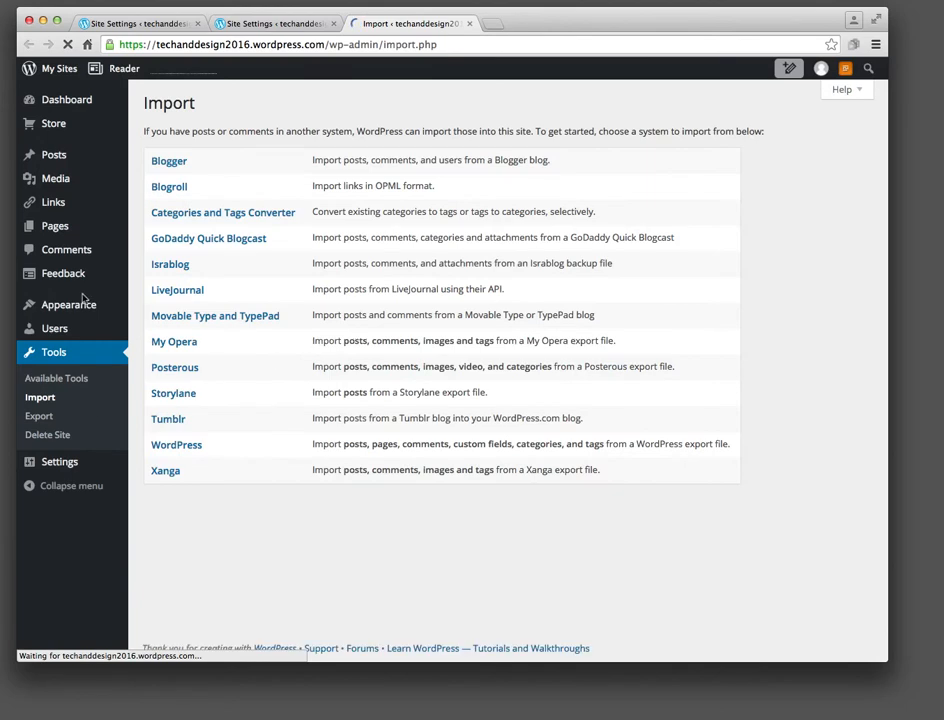
- Open the Vintage Advertising post for editing from the list of all posts
click(50, 156)
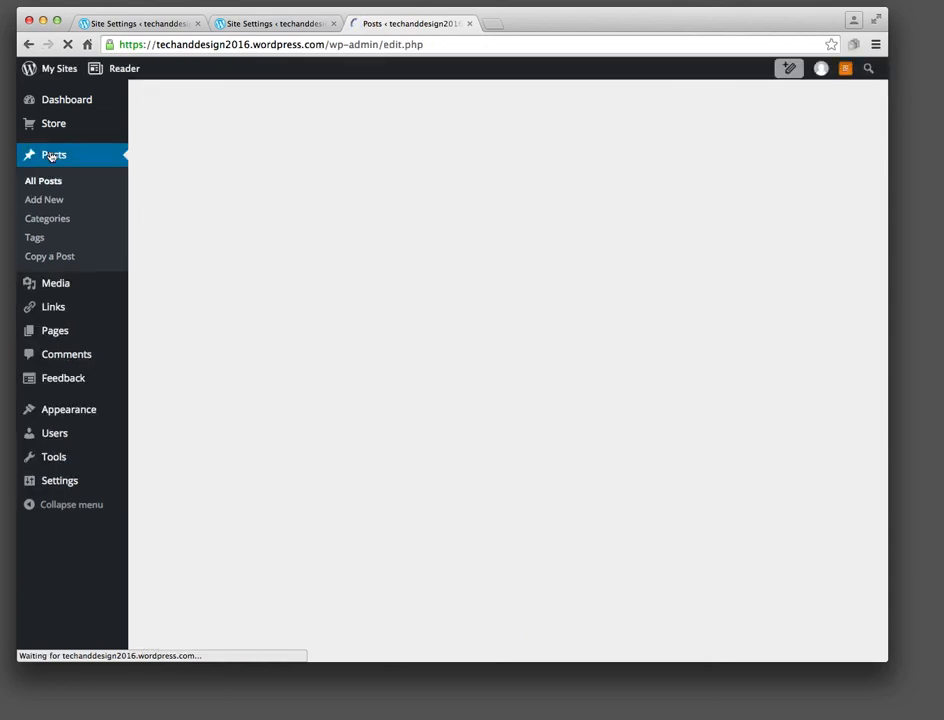
mouse_move(241, 208)
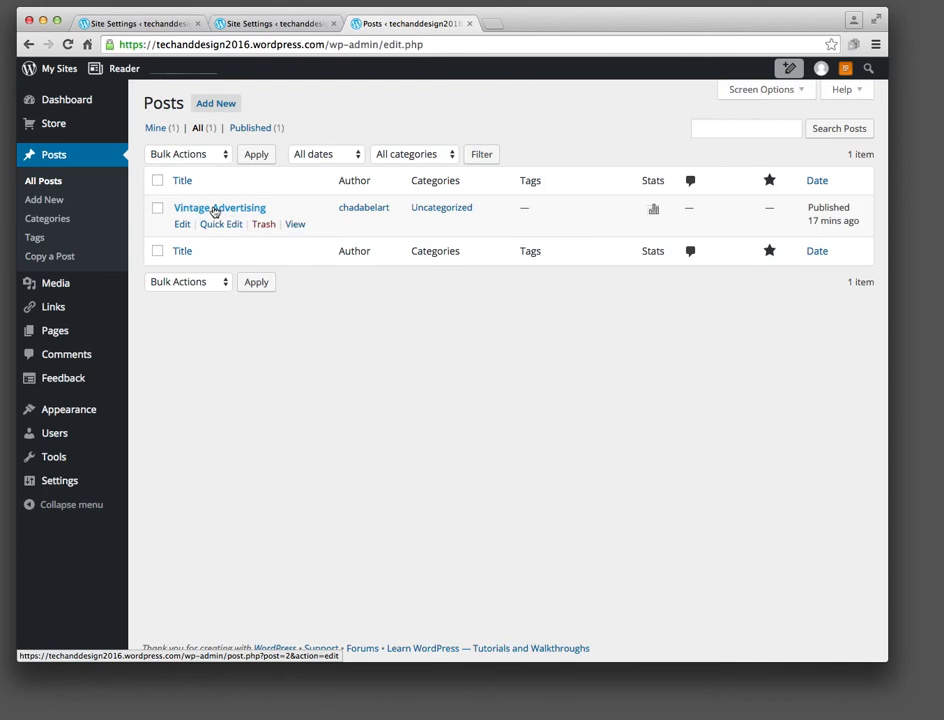
click(213, 211)
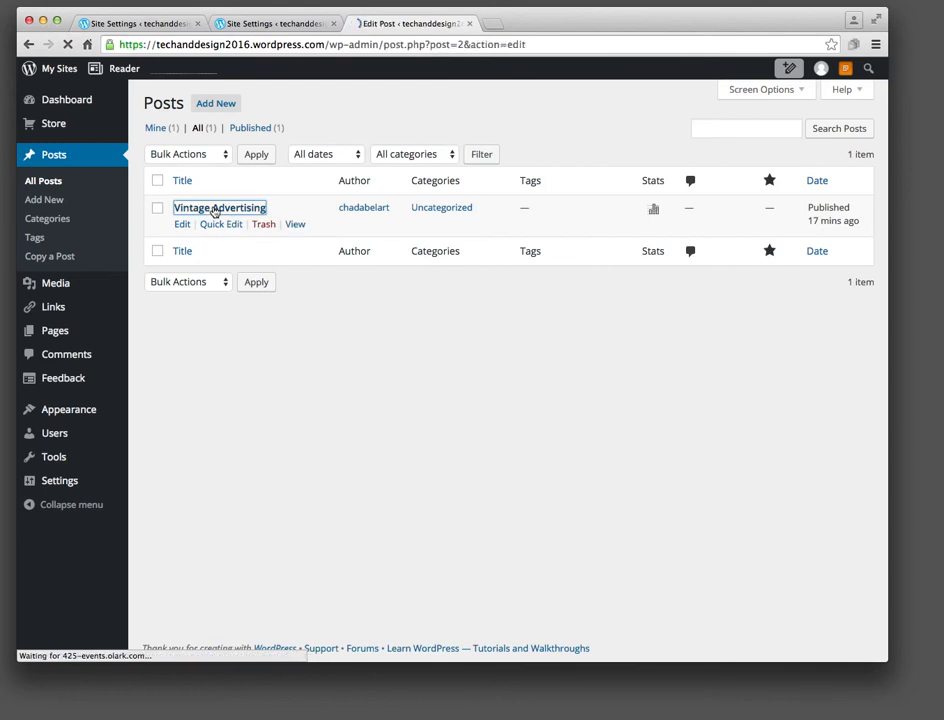